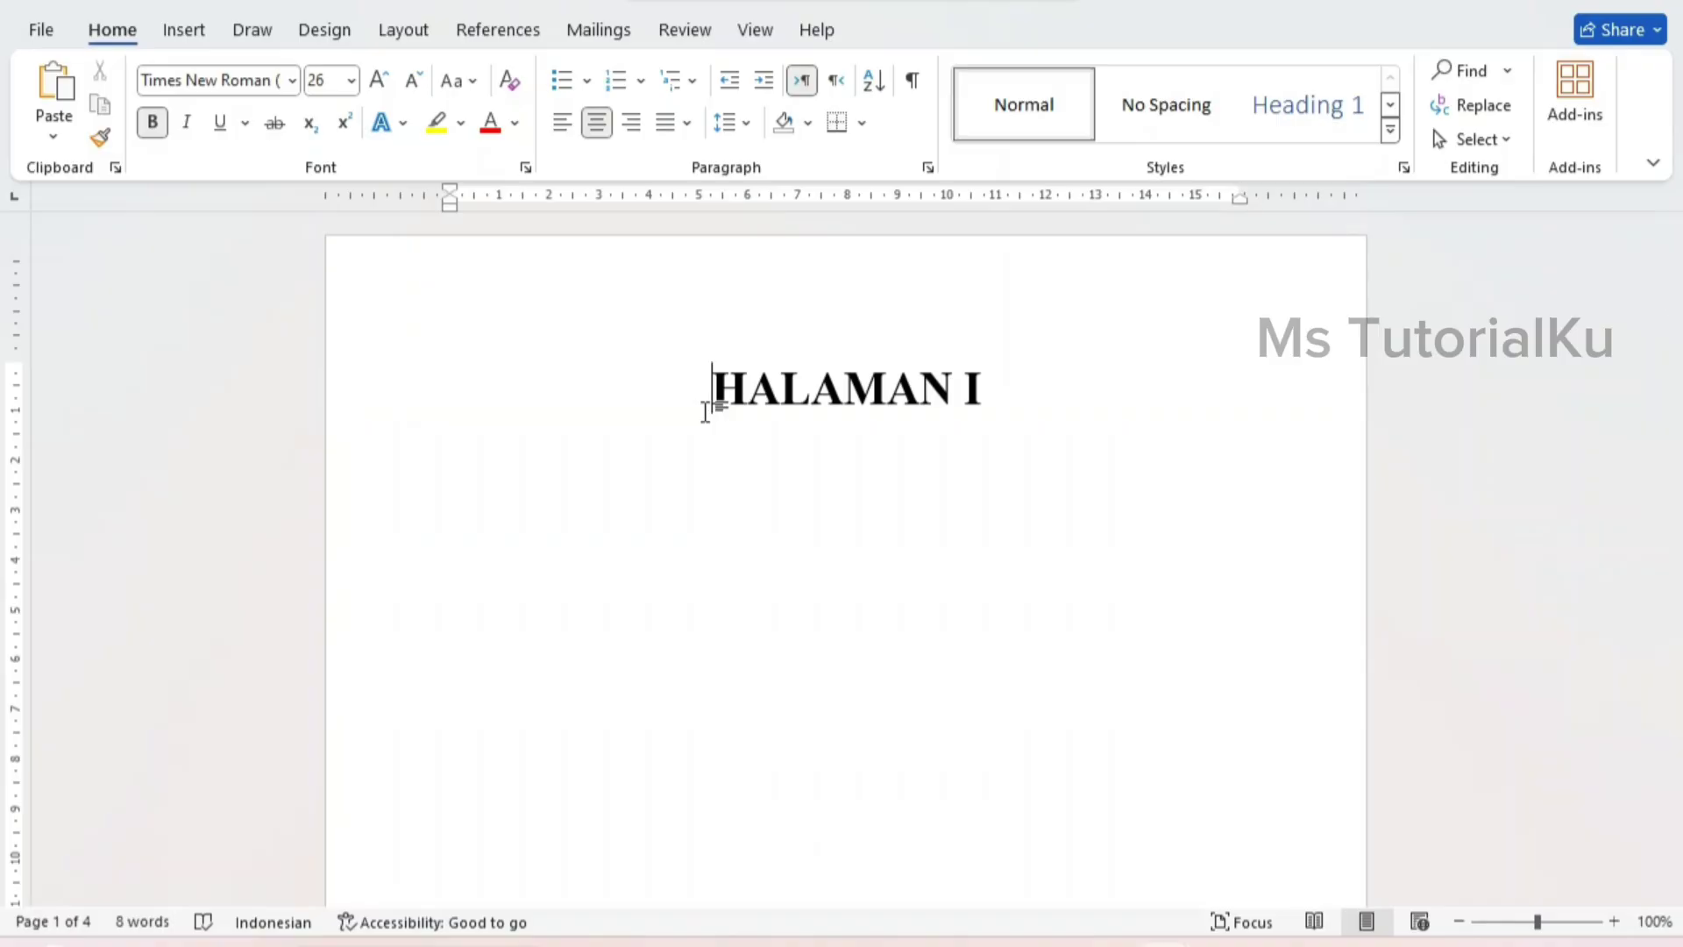
Look through the document's pages to examine their headings and current page orientation
key("Page_Down")
key("Page_Down")
key("Page_Down")
key("Page_Down")
key("Page_Down")
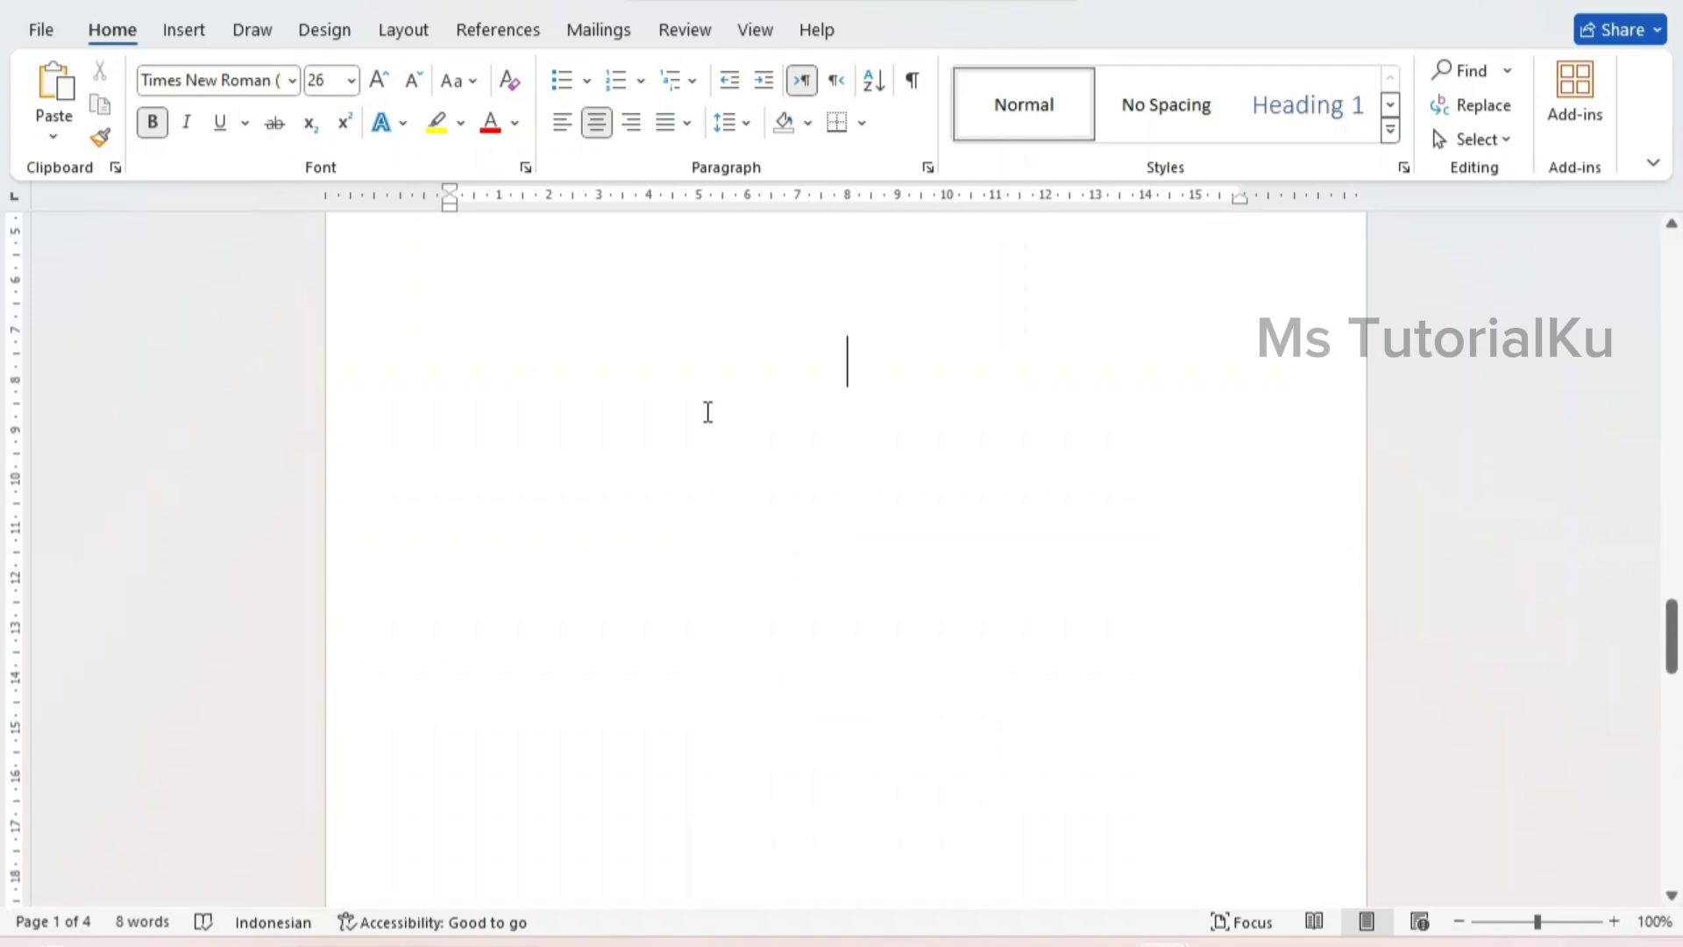
key("Page_Down")
key("Page_Down")
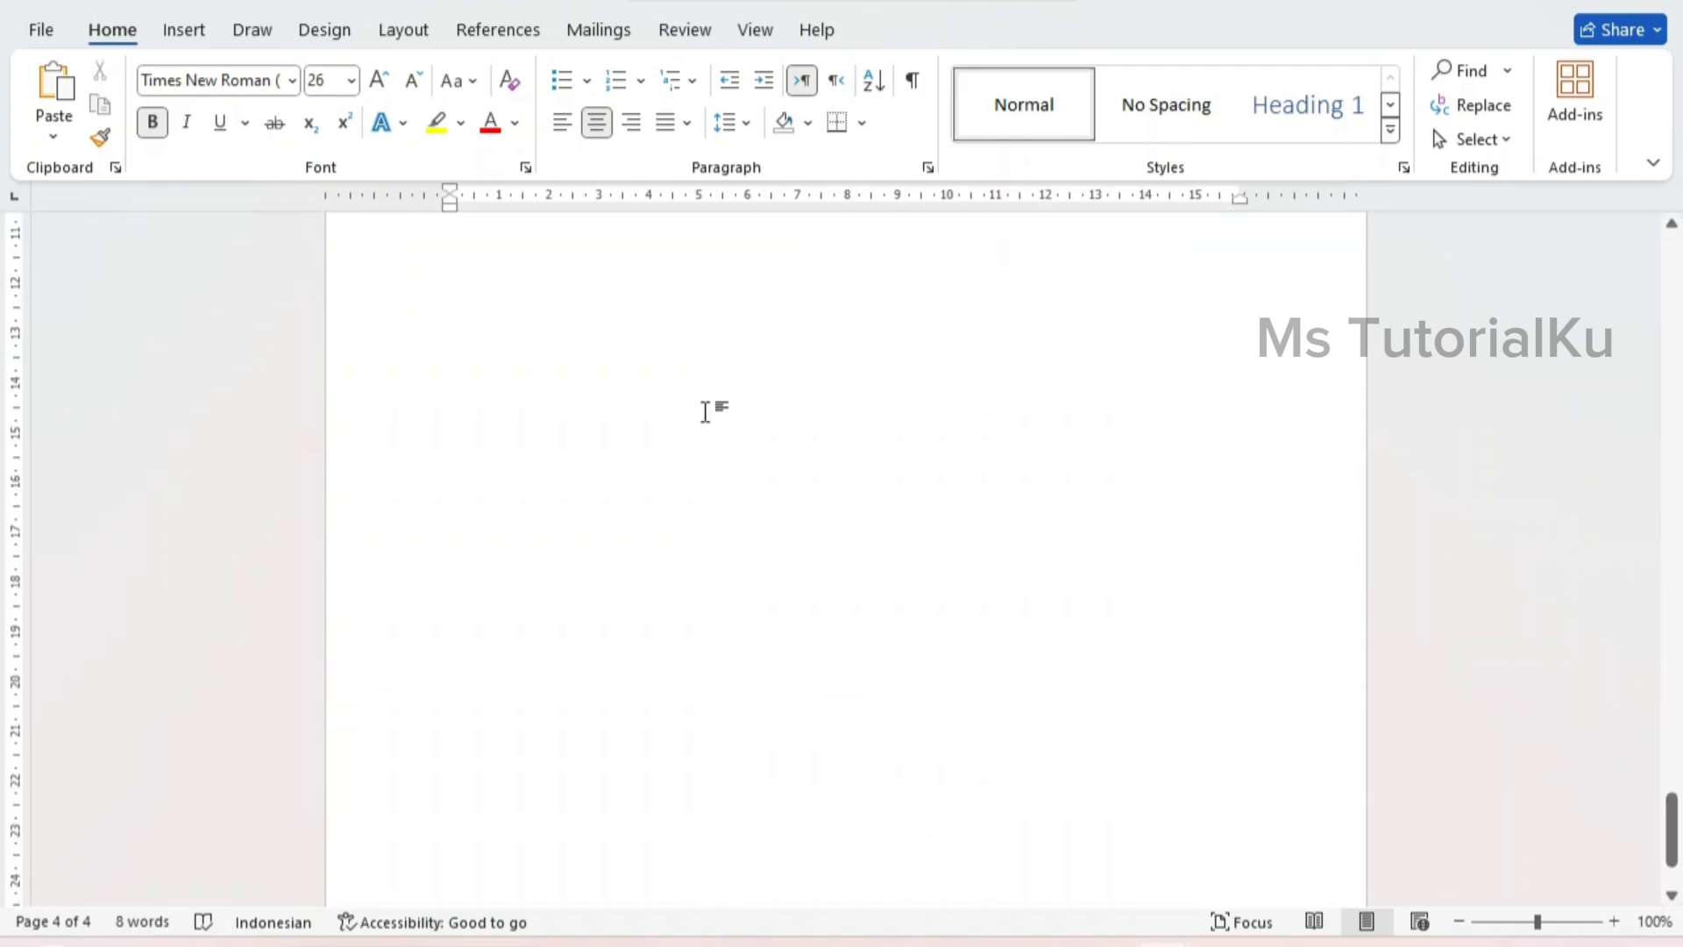
key("Page_Up")
key("Page_Up")
key("Page_Up")
key("Page_Up")
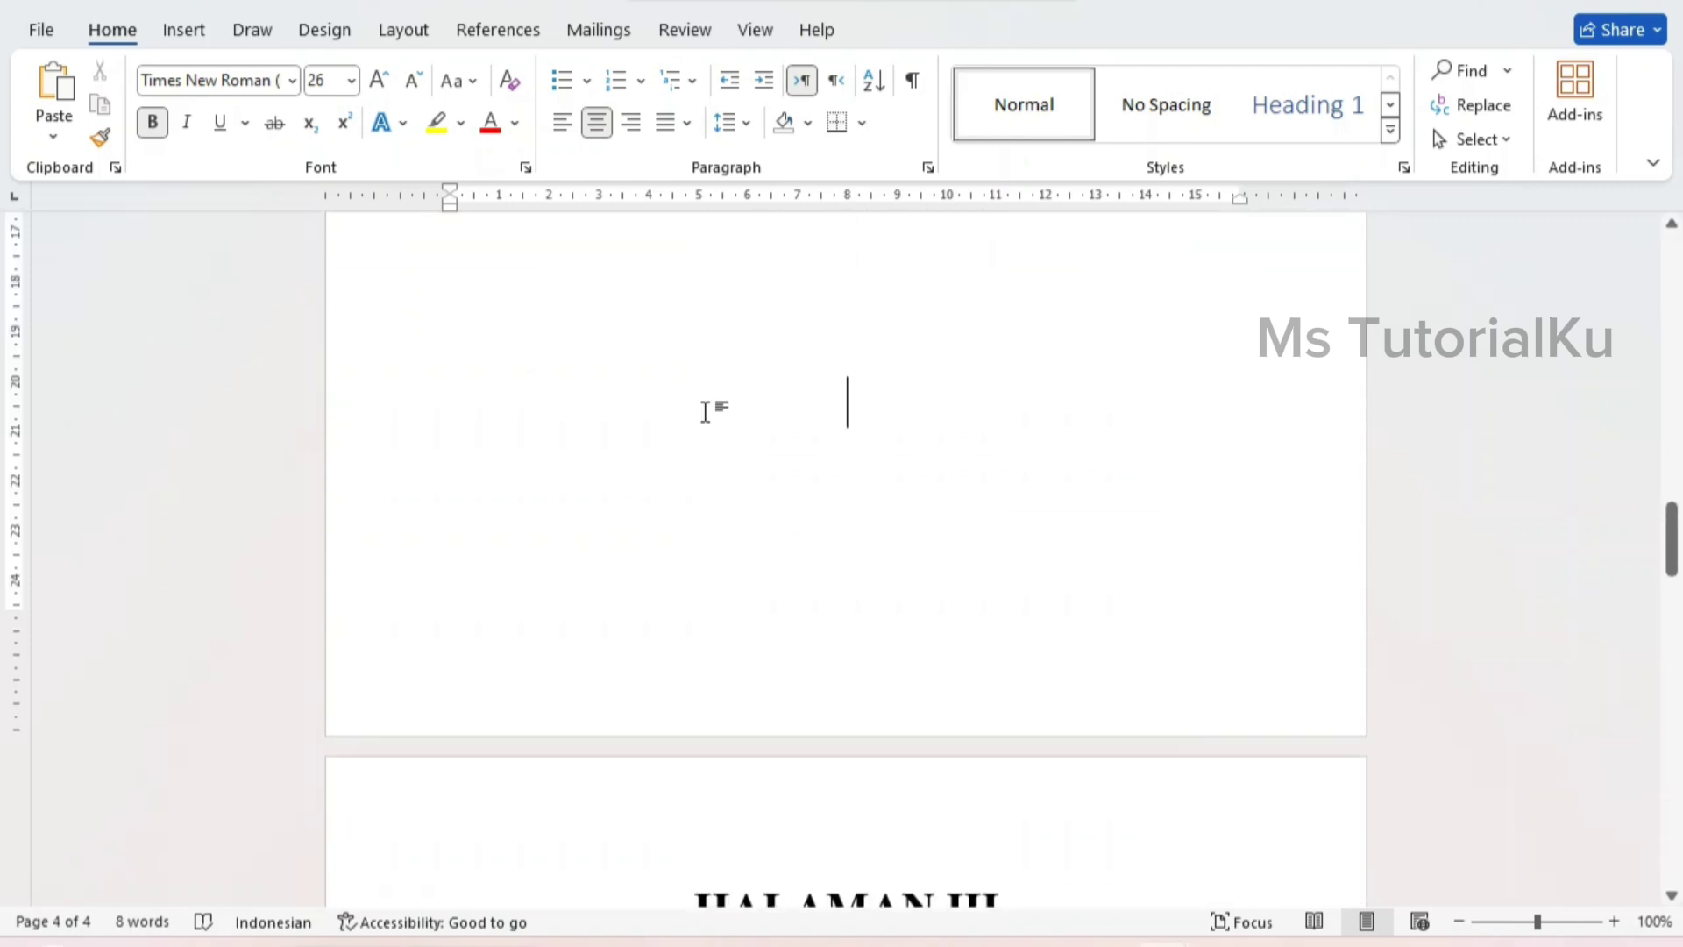
Insert a Next Page section break directly before the HALAMAN III heading
scroll(705, 410, "down", 5)
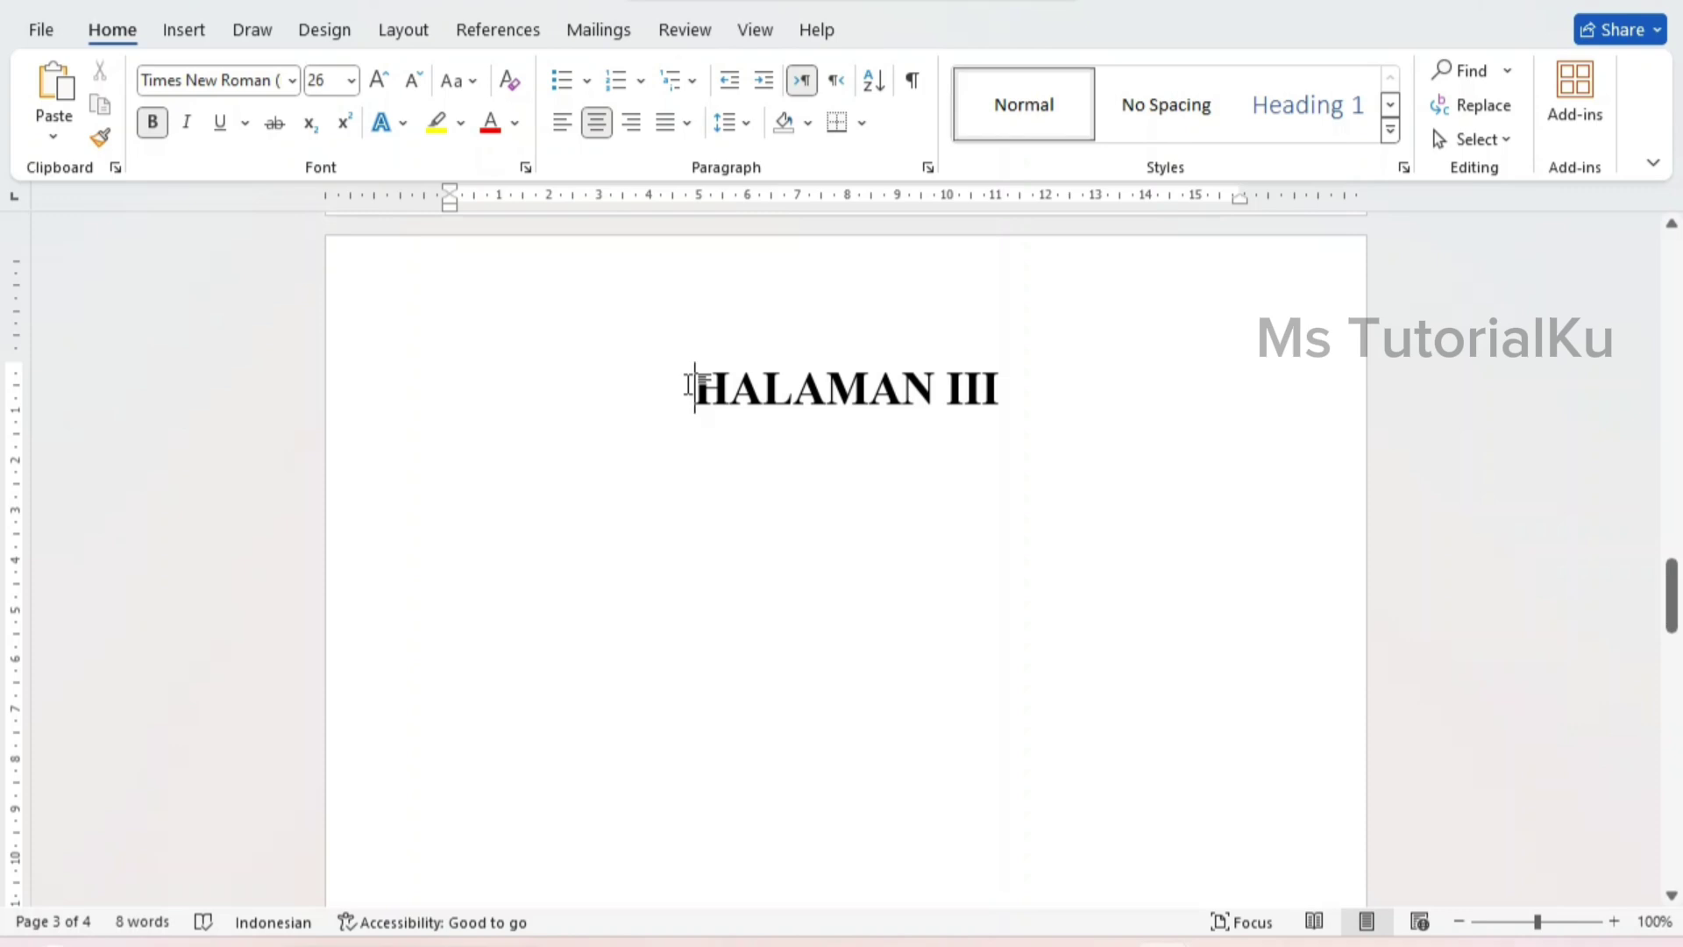
left_click(409, 35)
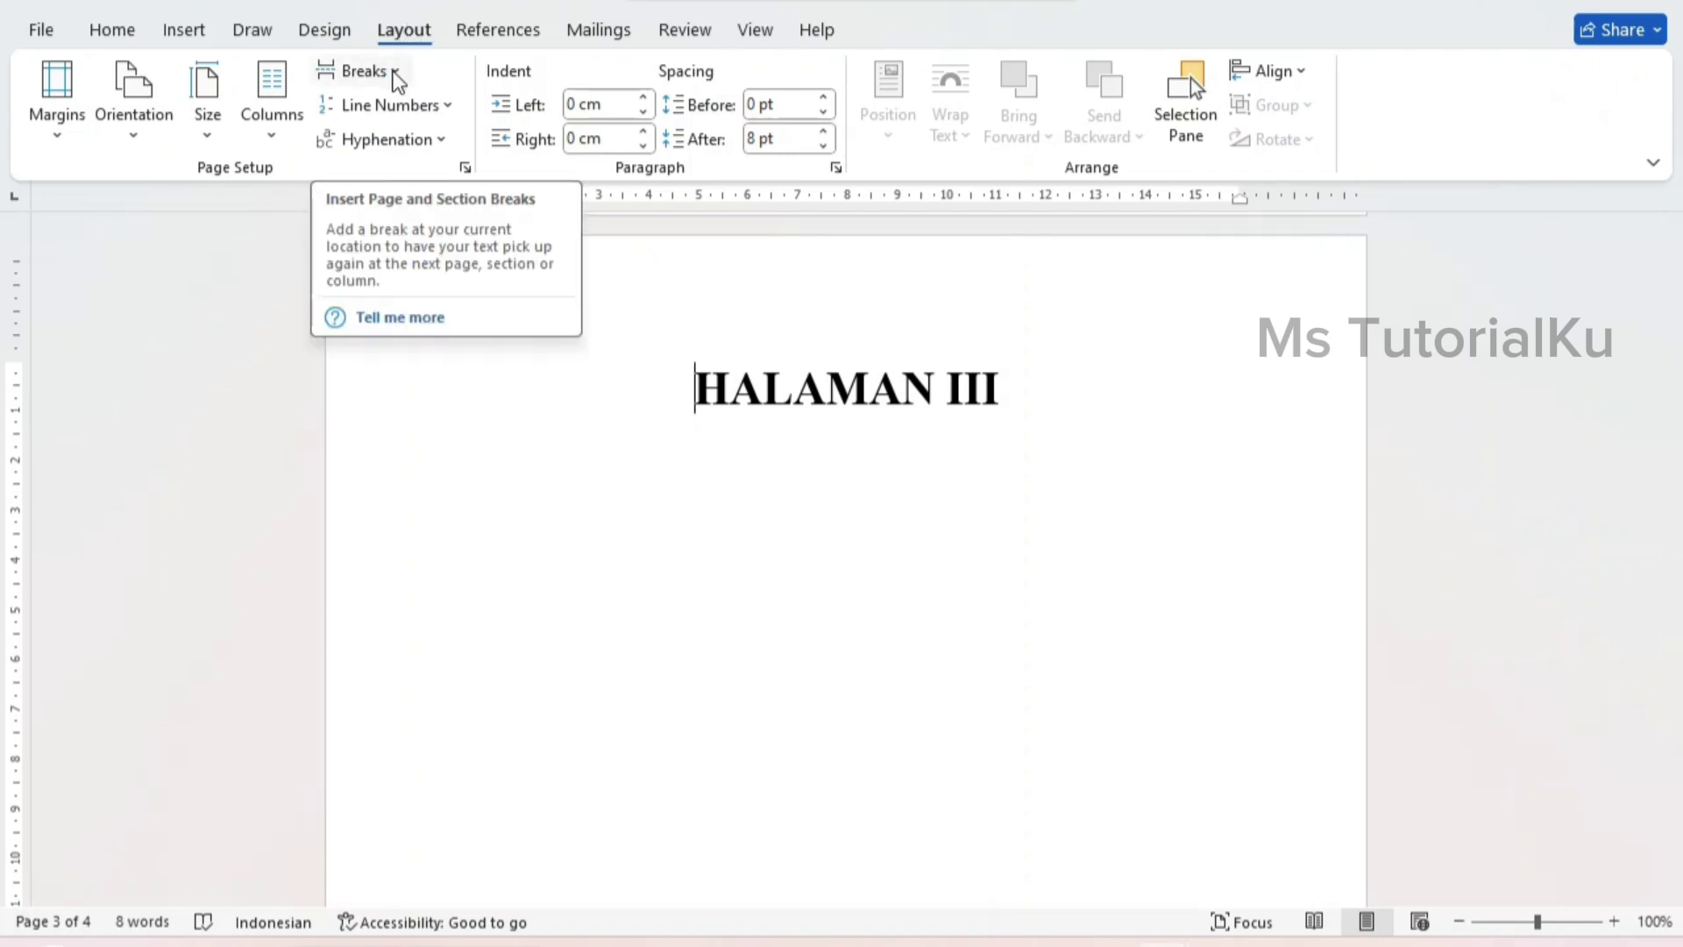
left_click(396, 74)
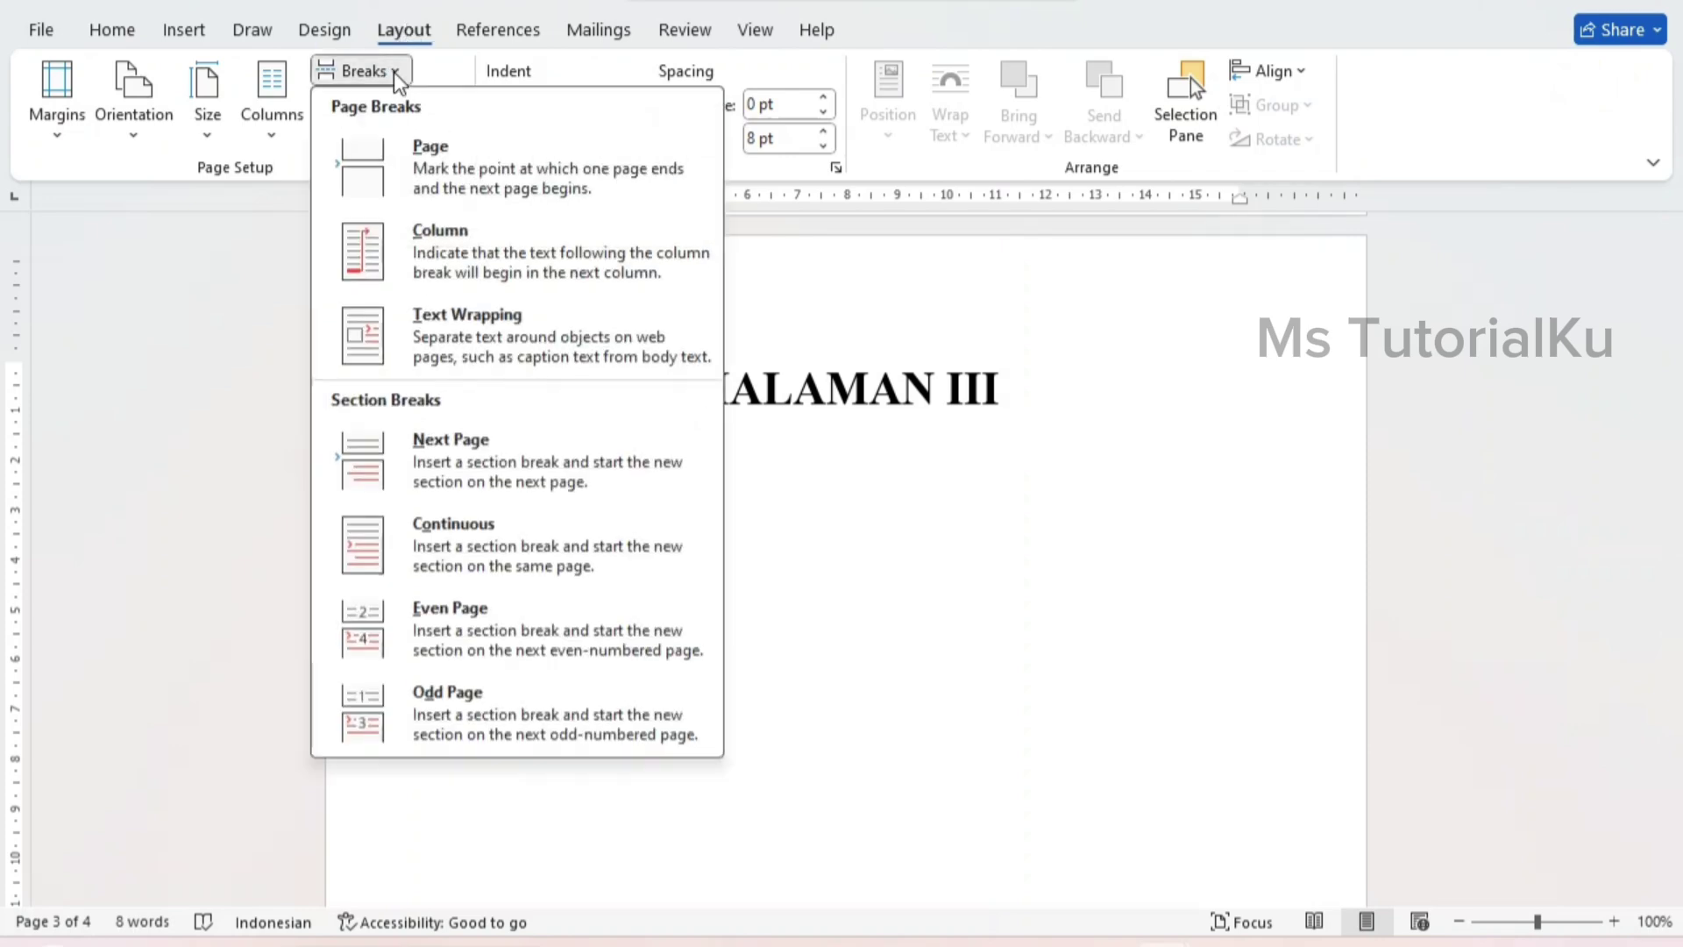
left_click(444, 444)
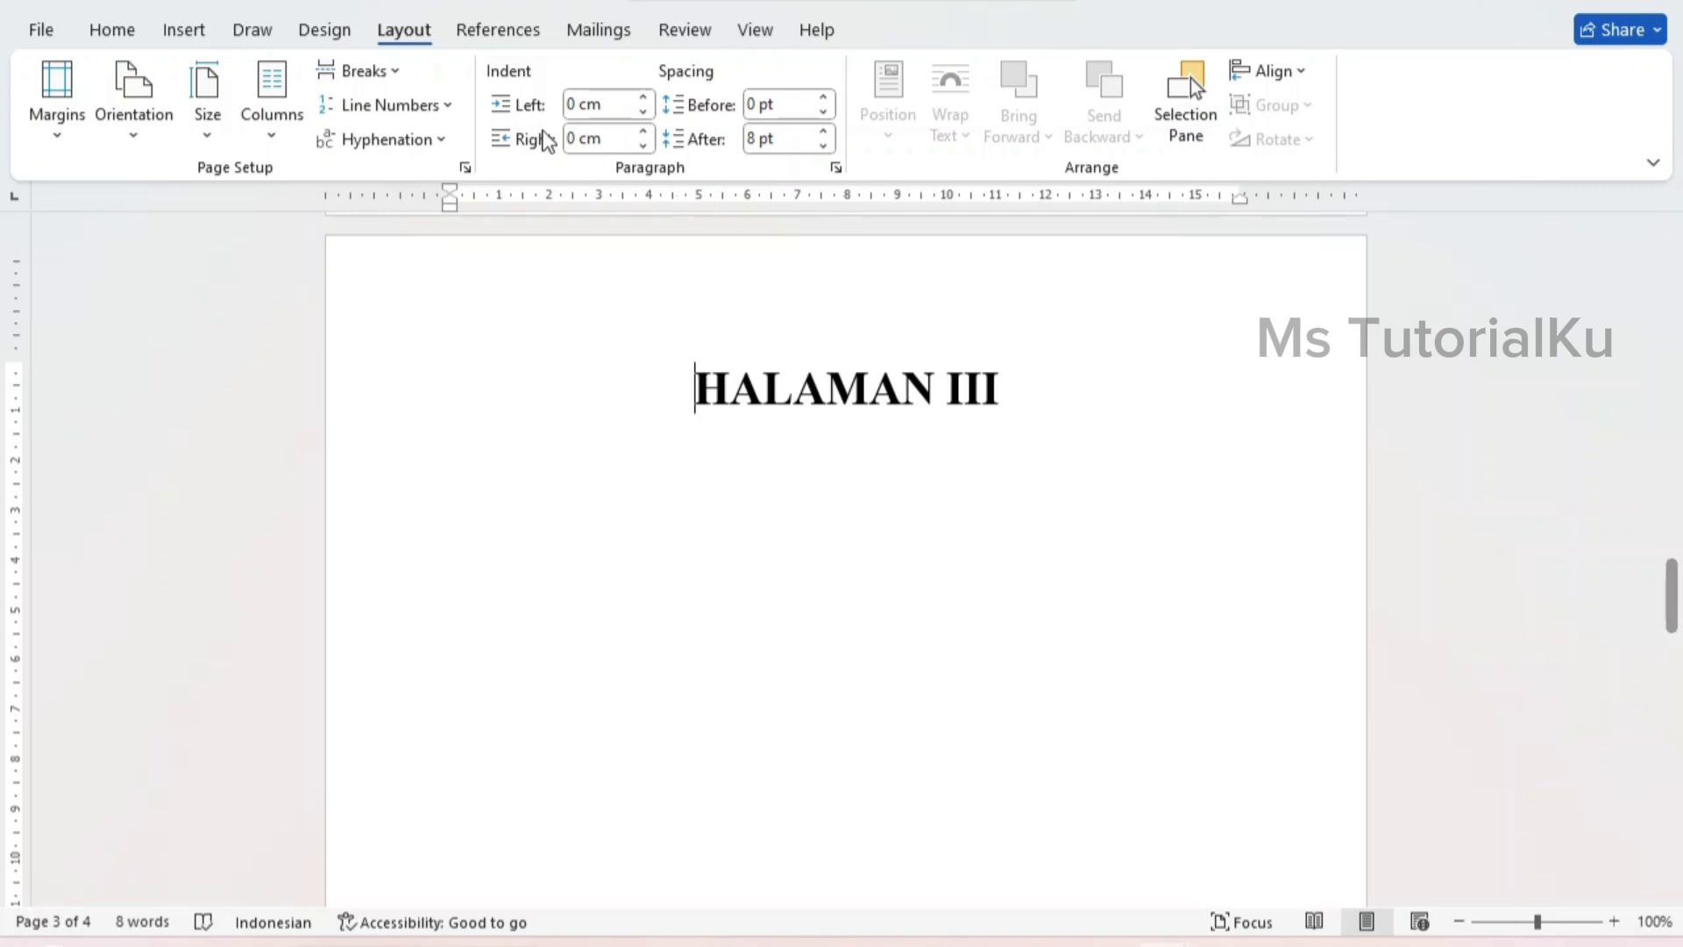
Set the page orientation to Landscape for the section starting at HALAMAN III
left_click(136, 140)
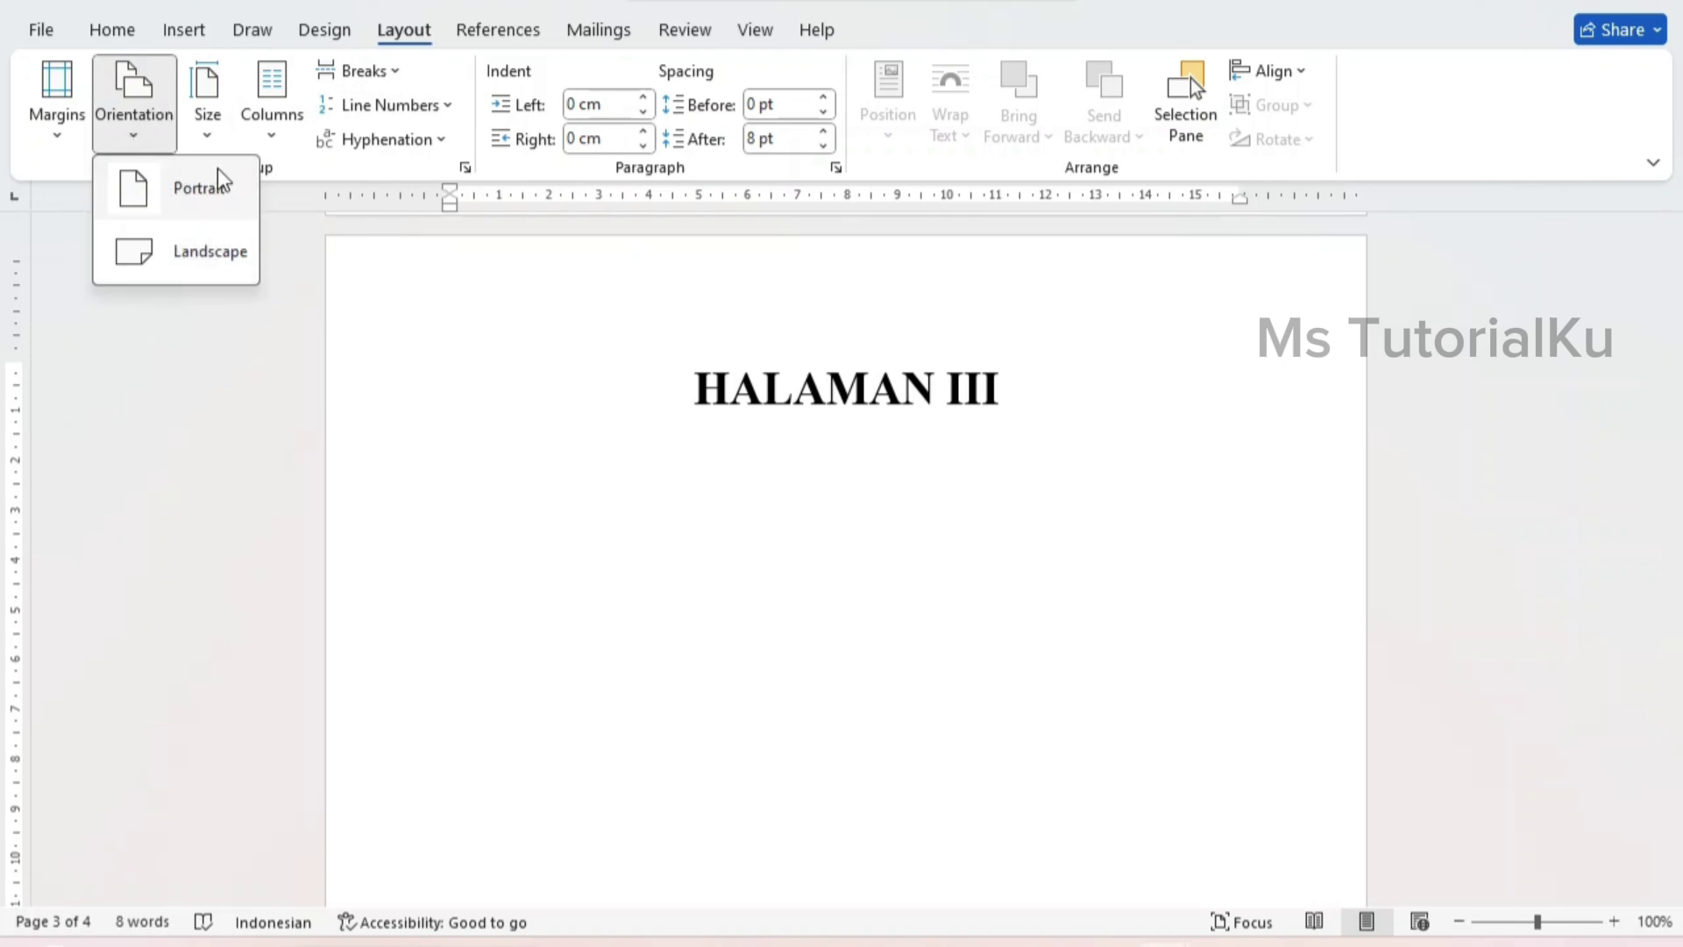
left_click(186, 255)
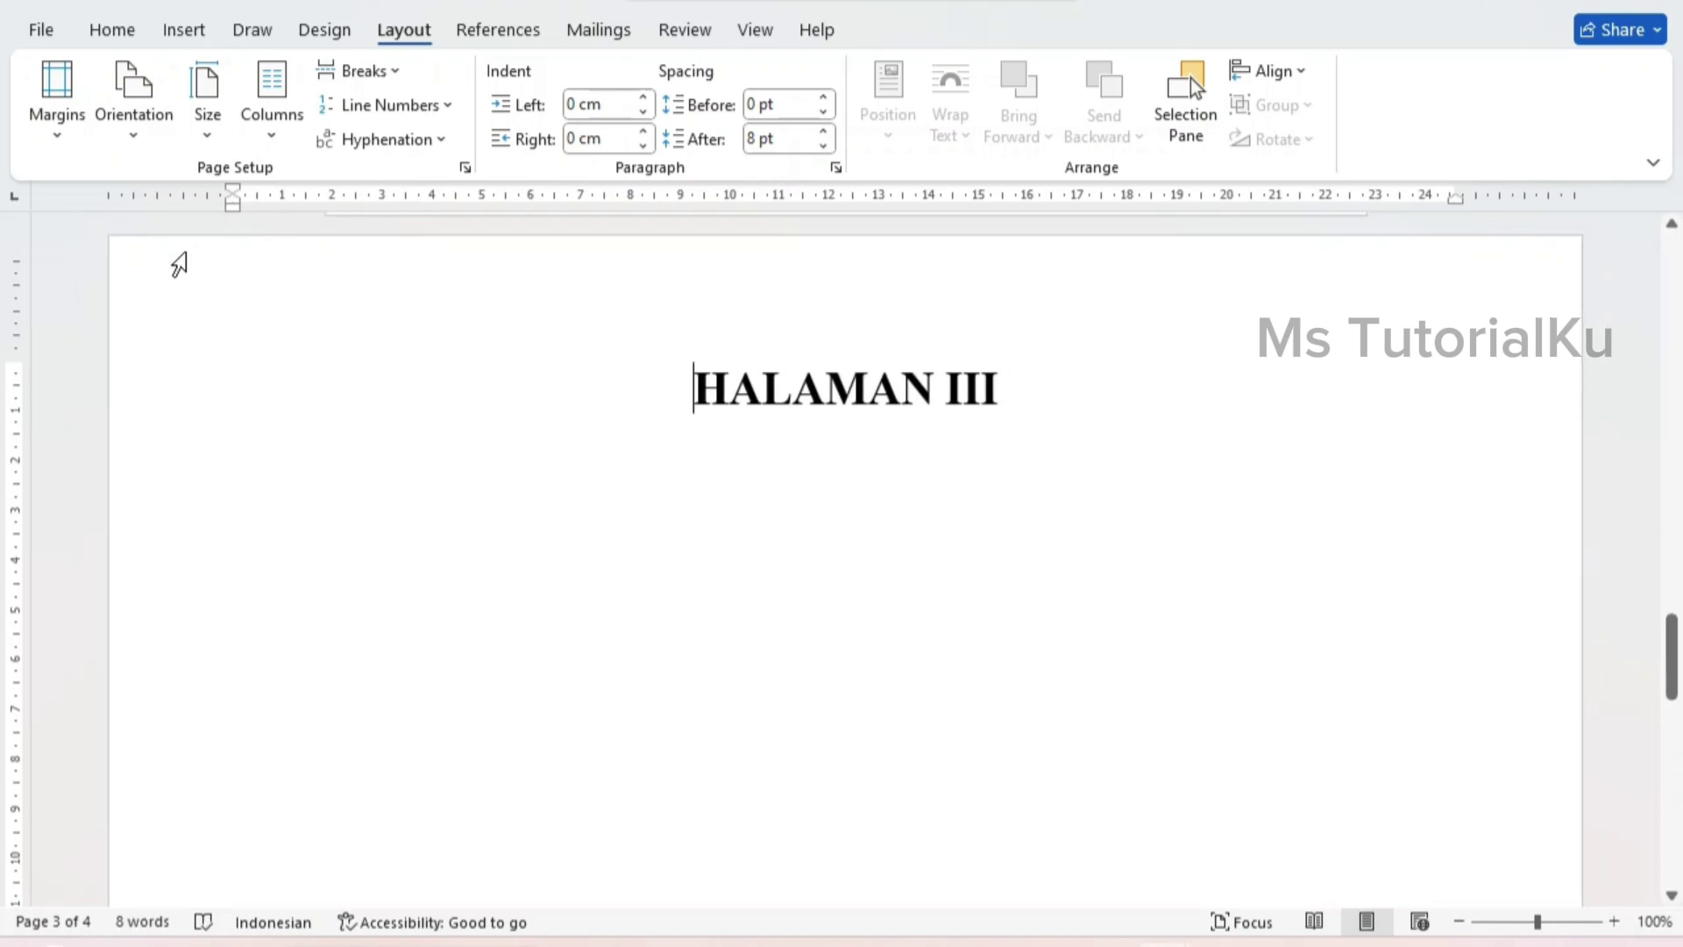
key("ctrl+z")
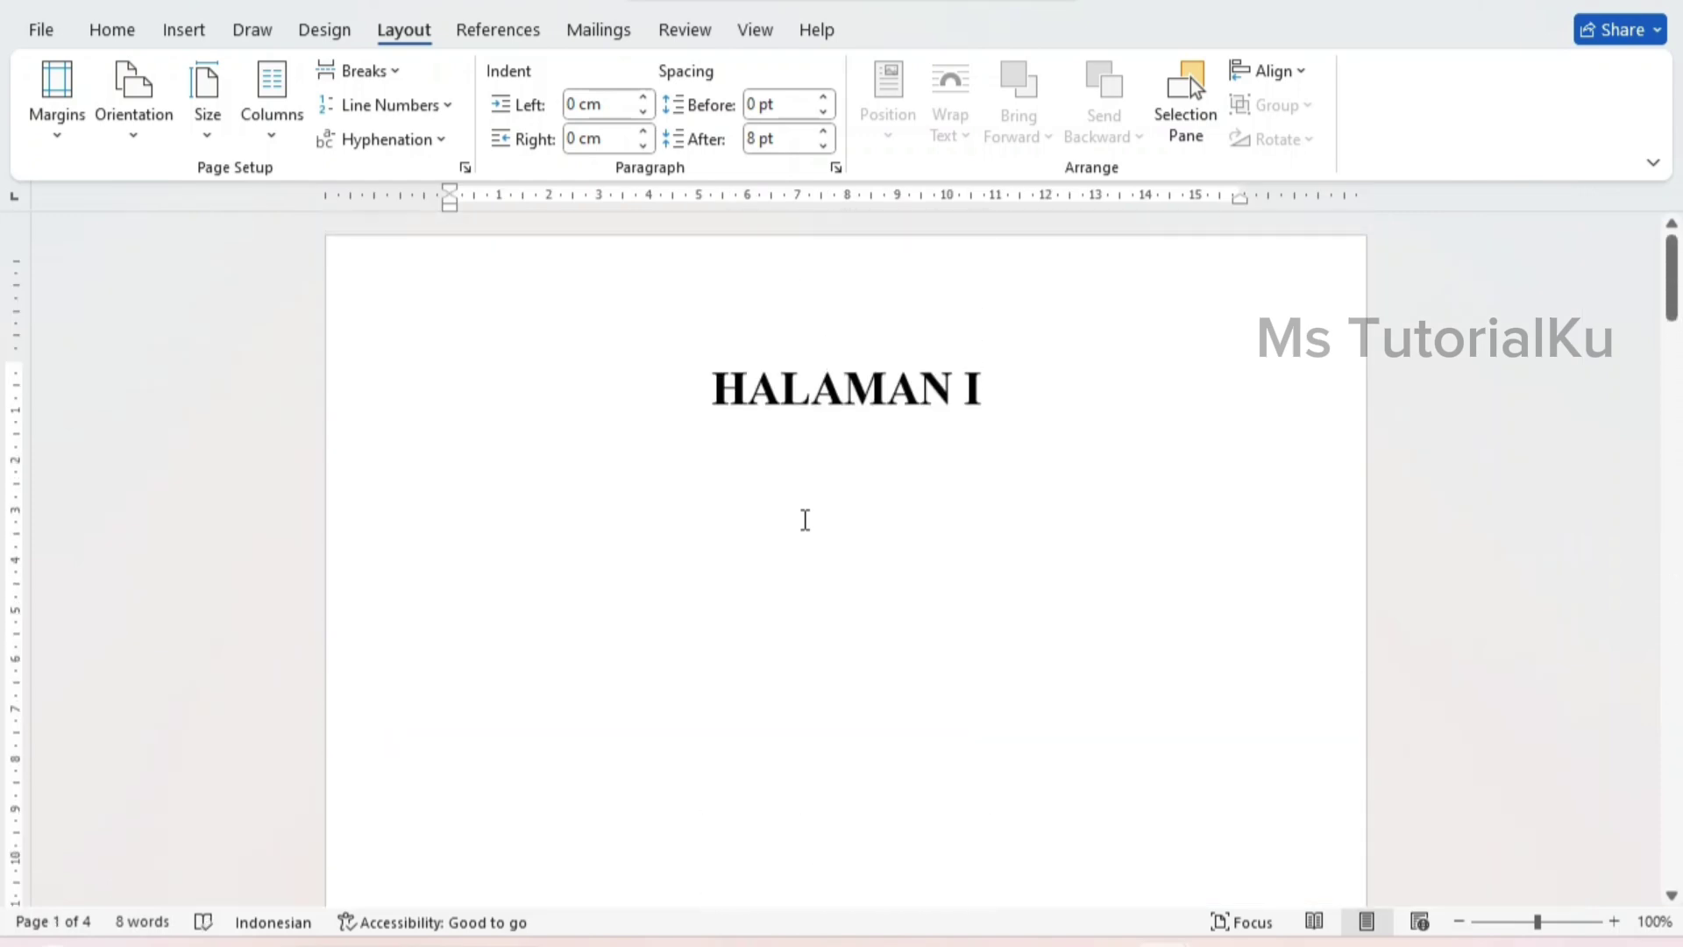
Insert a Next Page section break at the start of the HALAMAN IV page and set that section's orientation to Portrait
key("Page_Down")
key("Page_Down")
key("Page_Down")
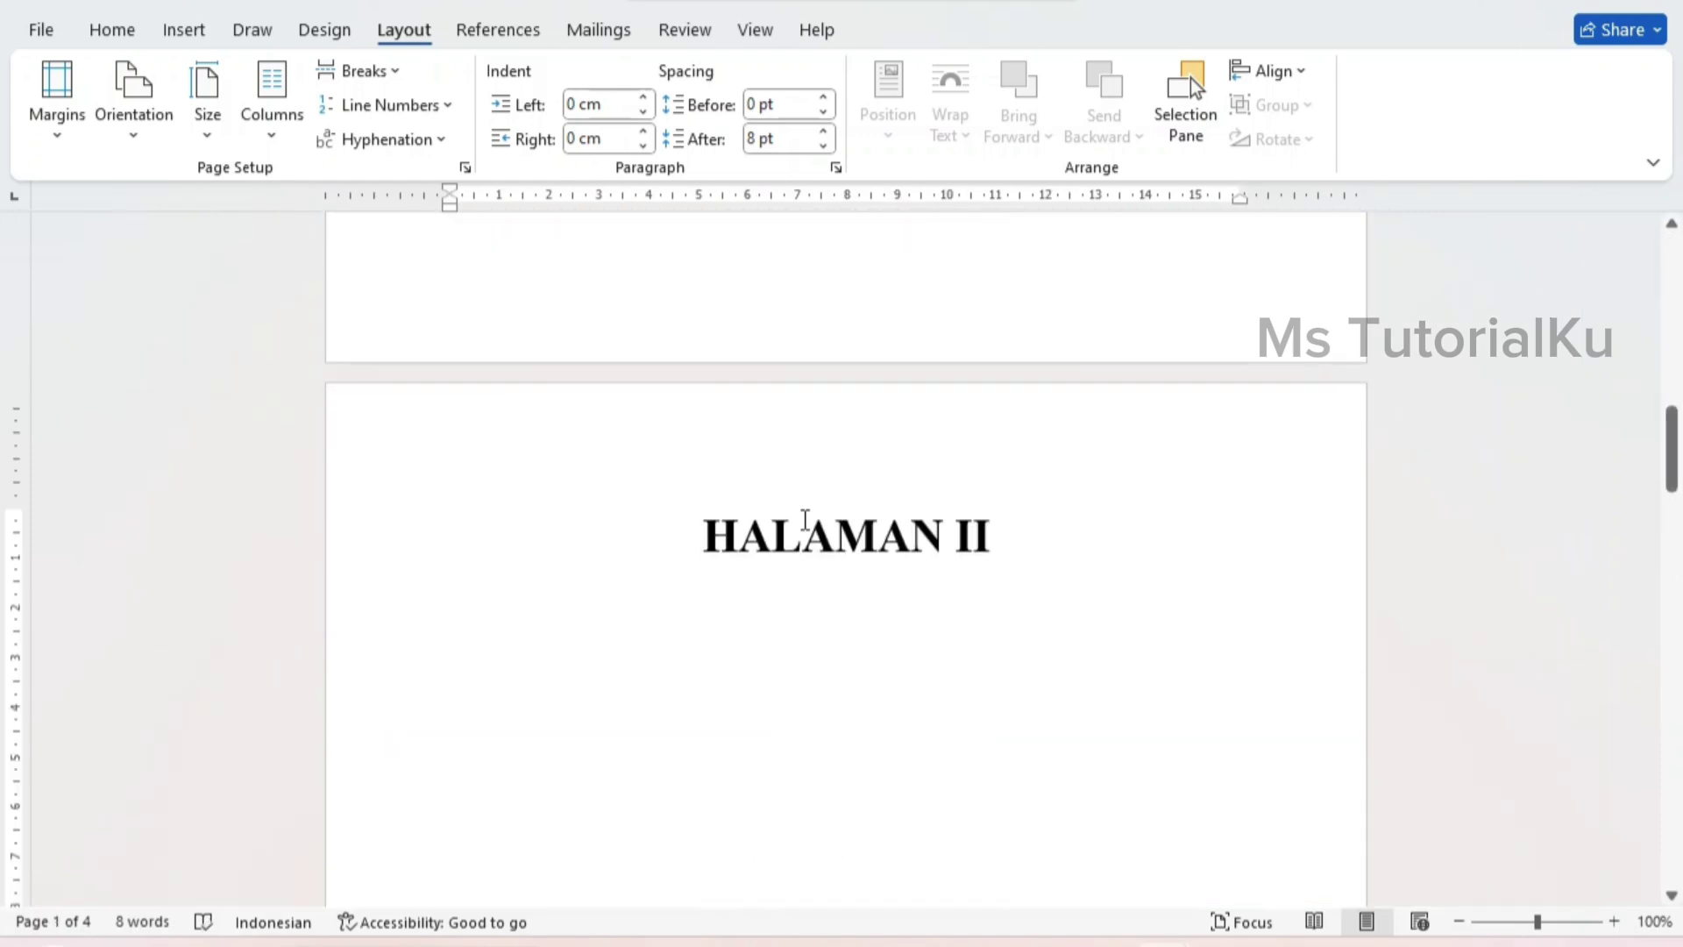
key("Page_Down")
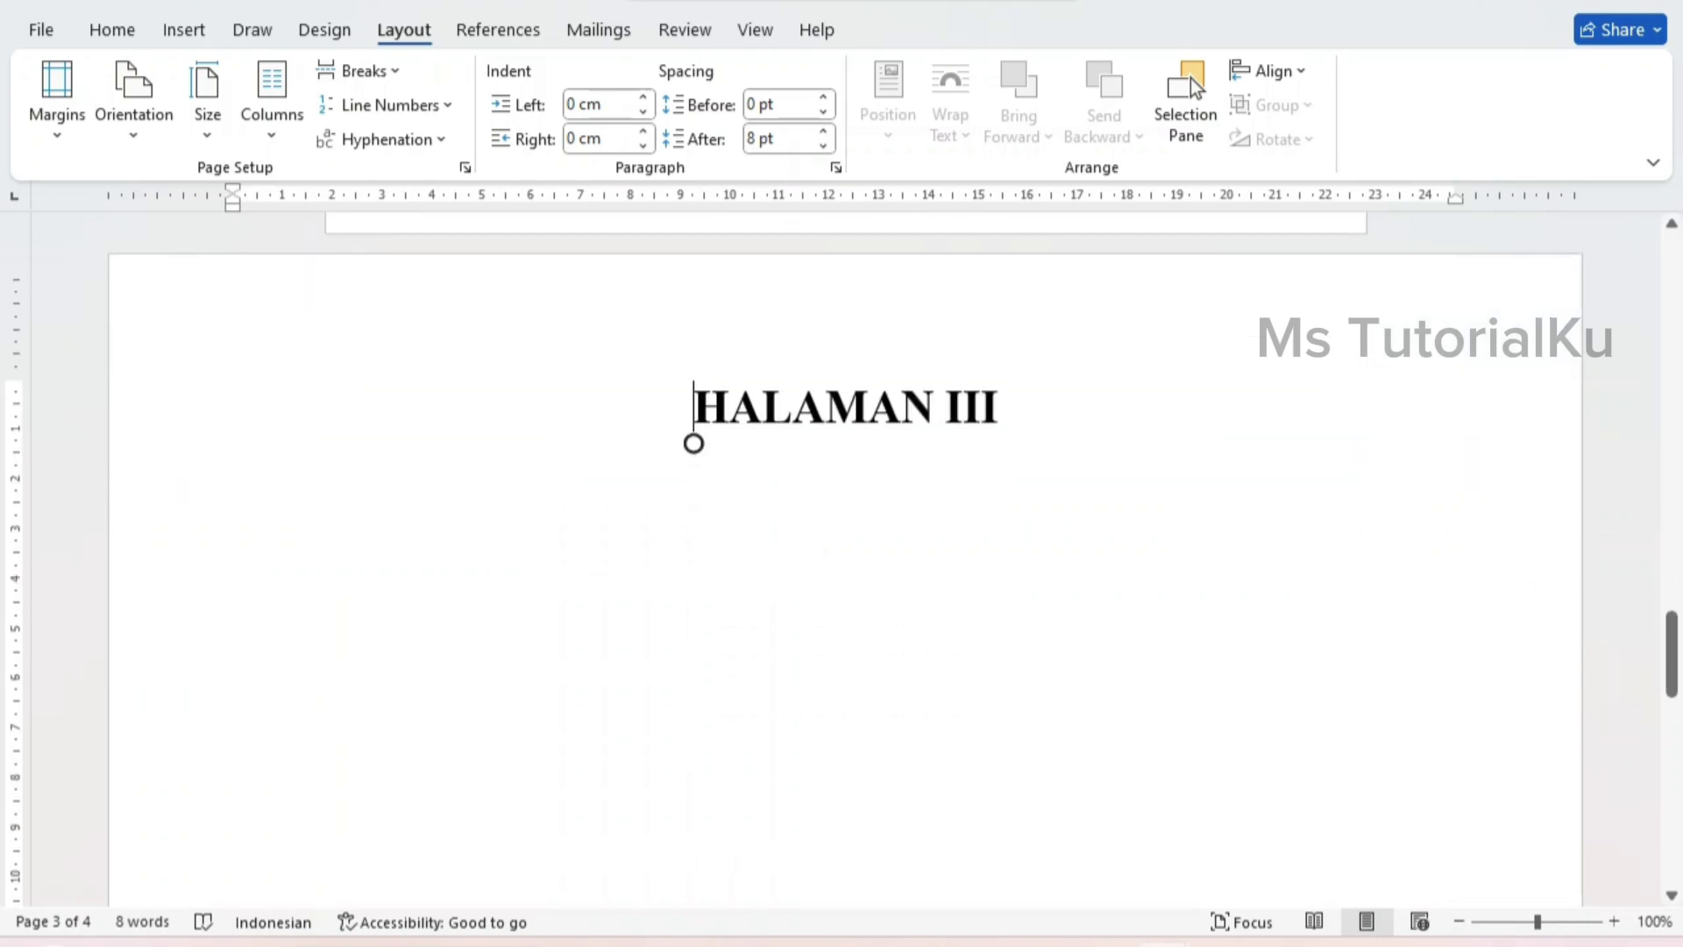
key("Page_Down")
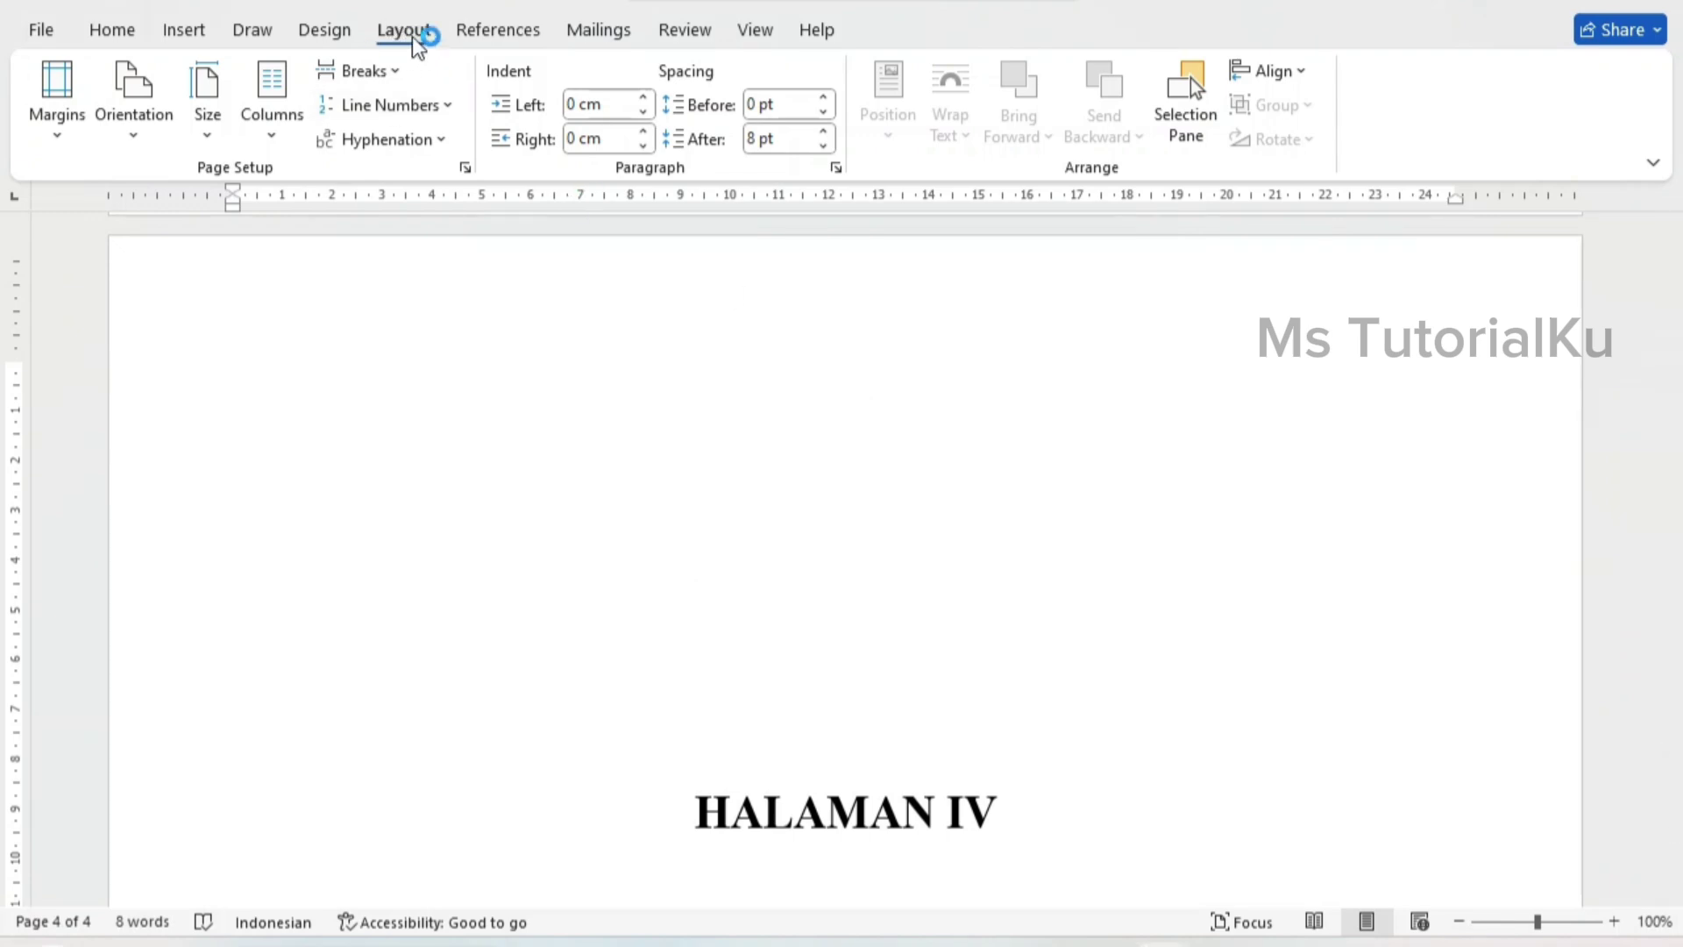
left_click(386, 70)
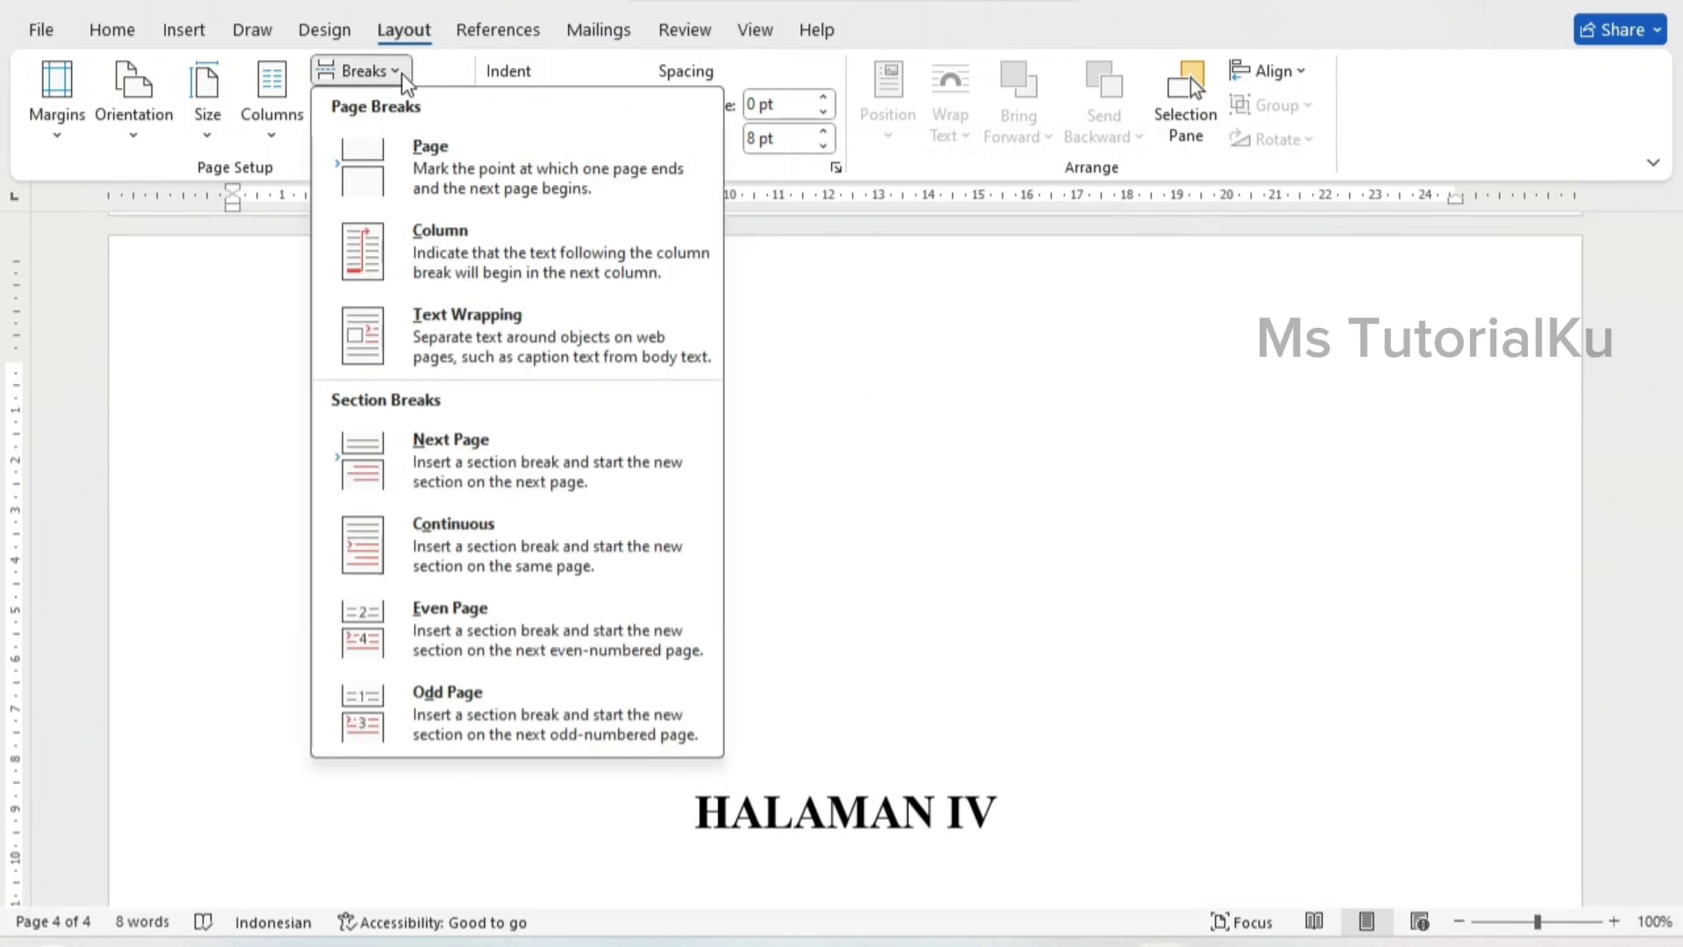
left_click(462, 442)
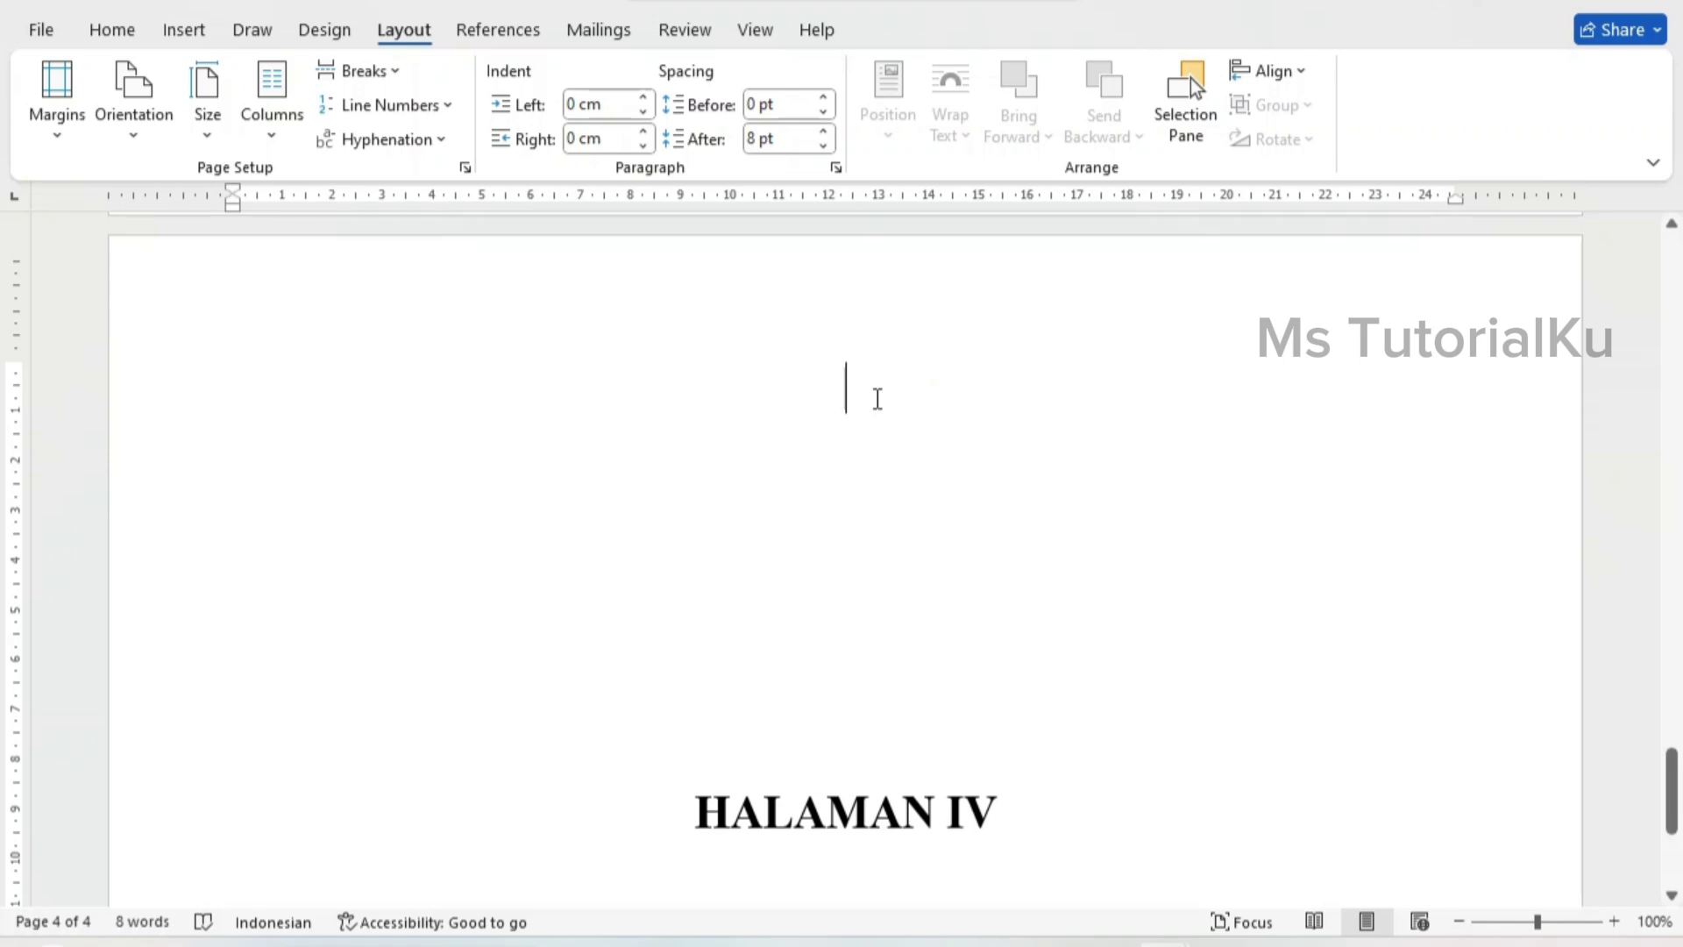
left_click(136, 136)
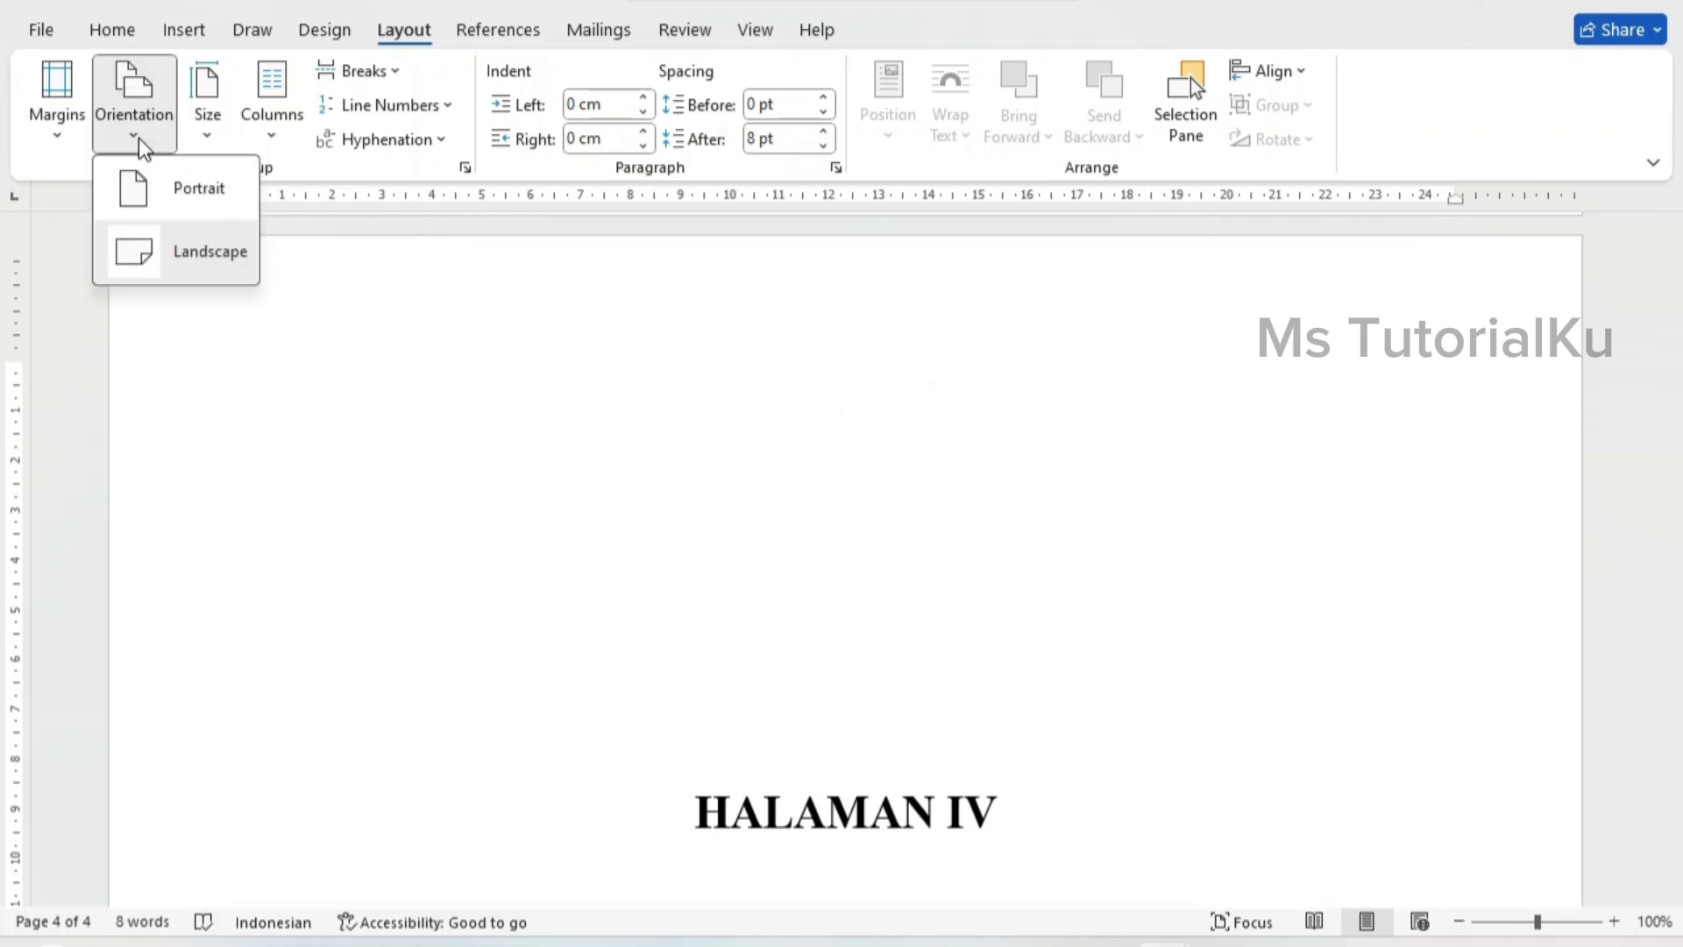
left_click(189, 189)
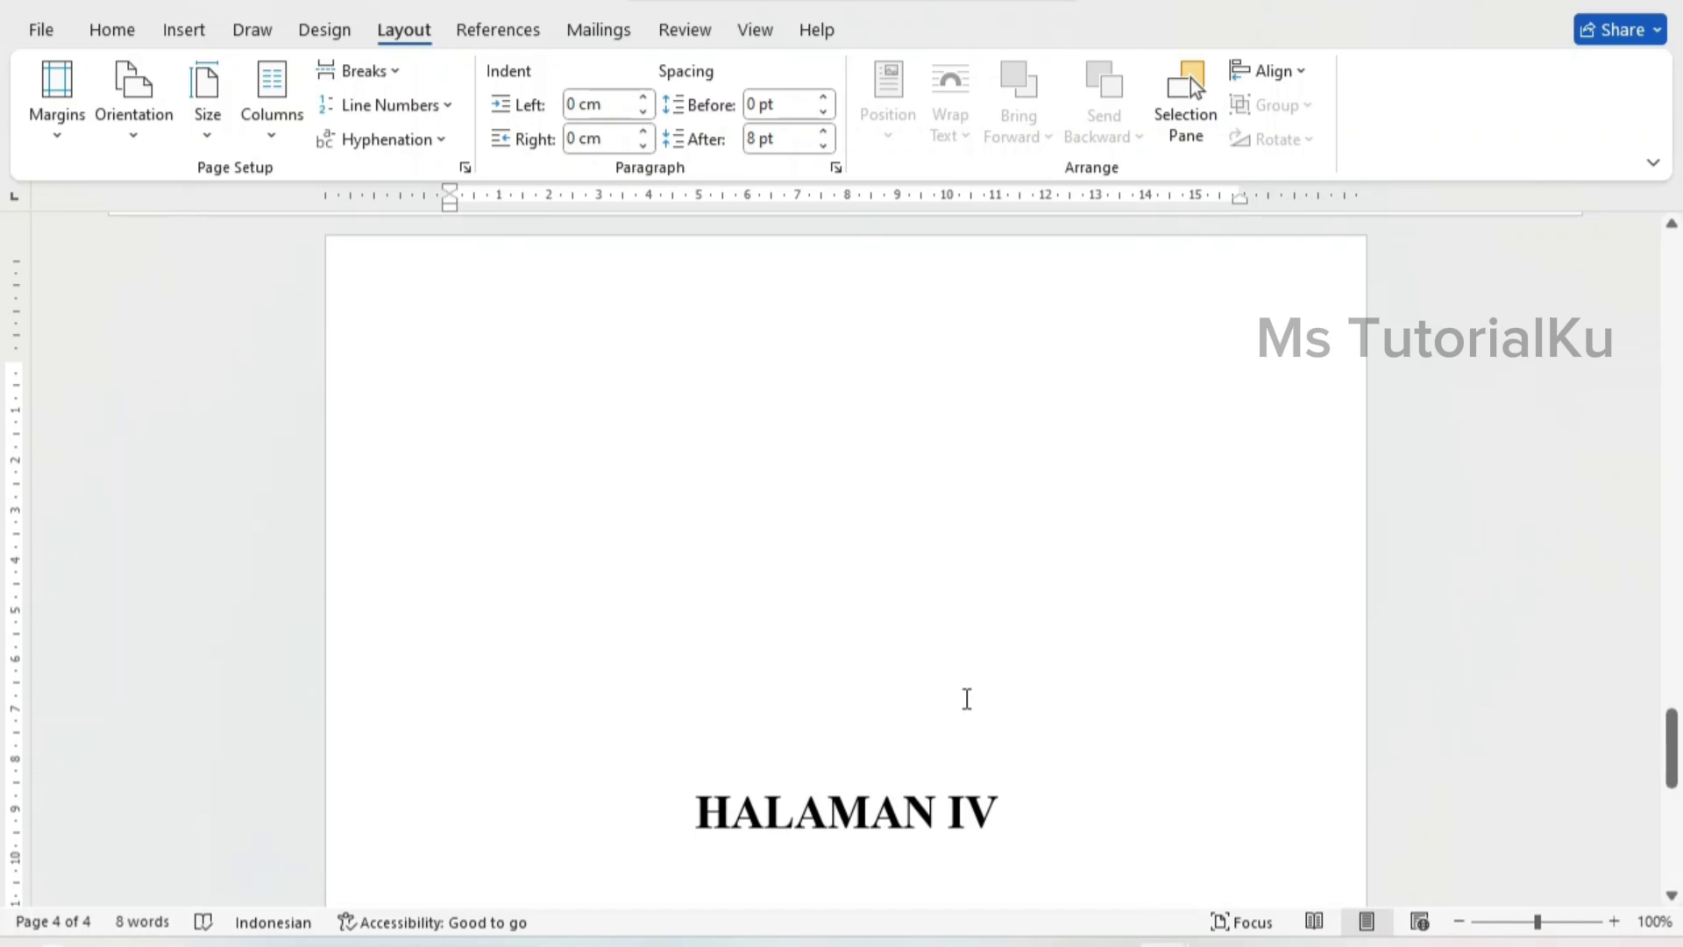
Compare the orientation of the HALAMAN III page with that of the other pages
key("Page_Up")
key("Page_Up")
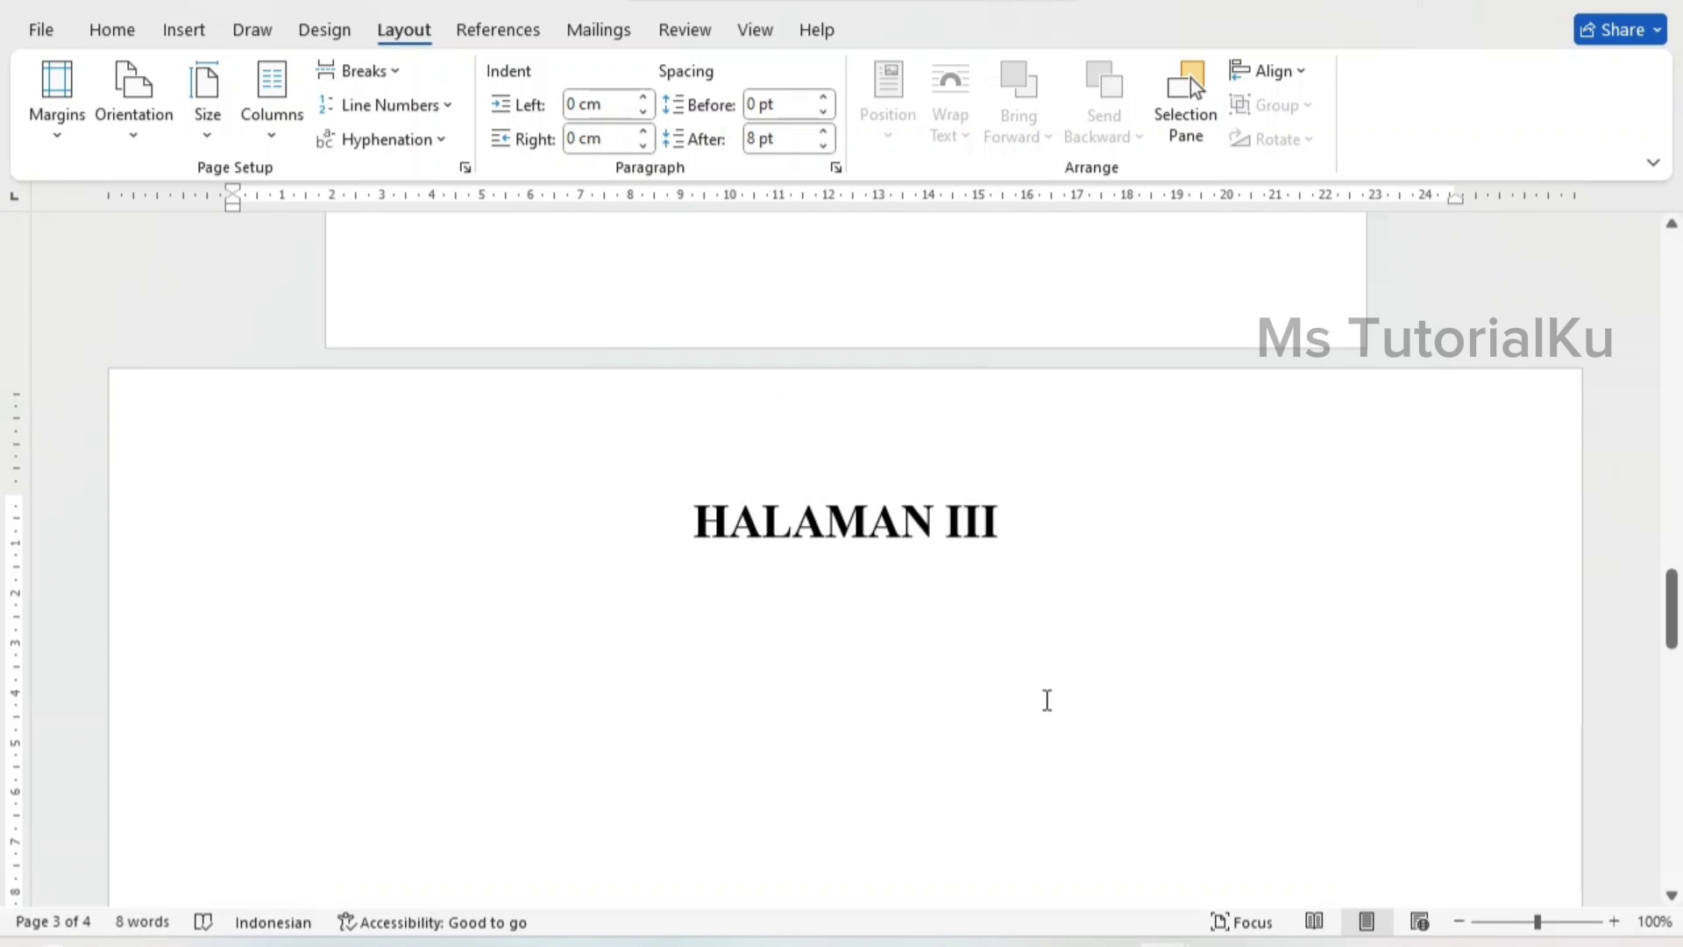
key("Page_Up")
key("Page_Up")
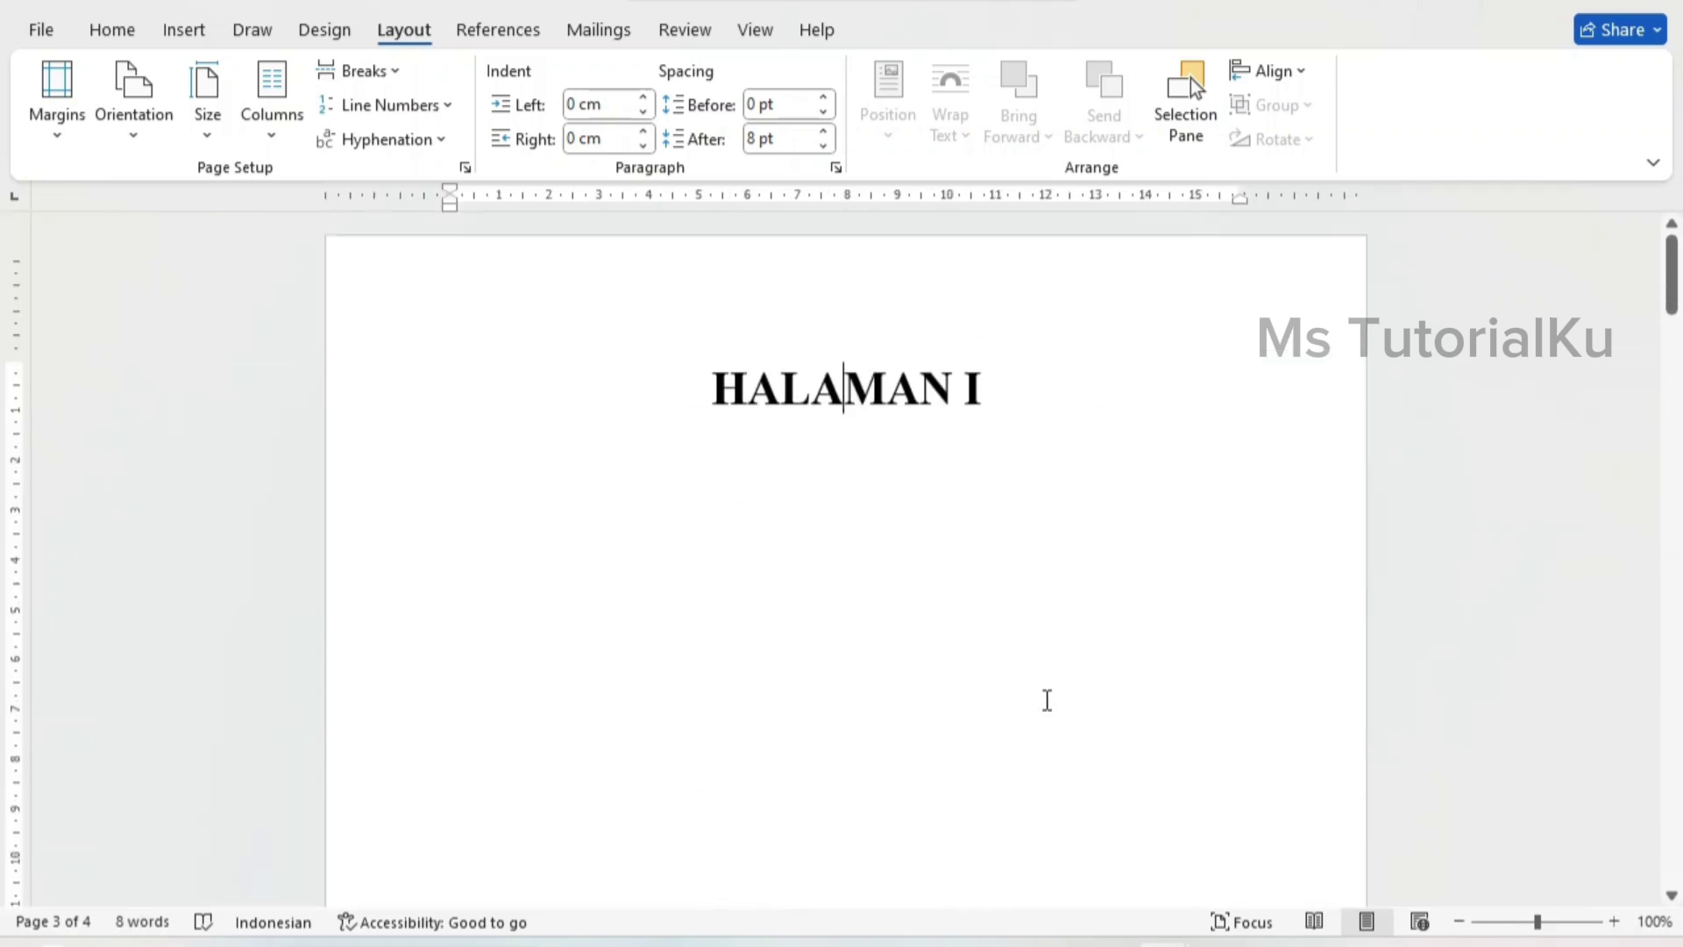
key("Page_Up")
key("Page_Down")
key("Page_Down")
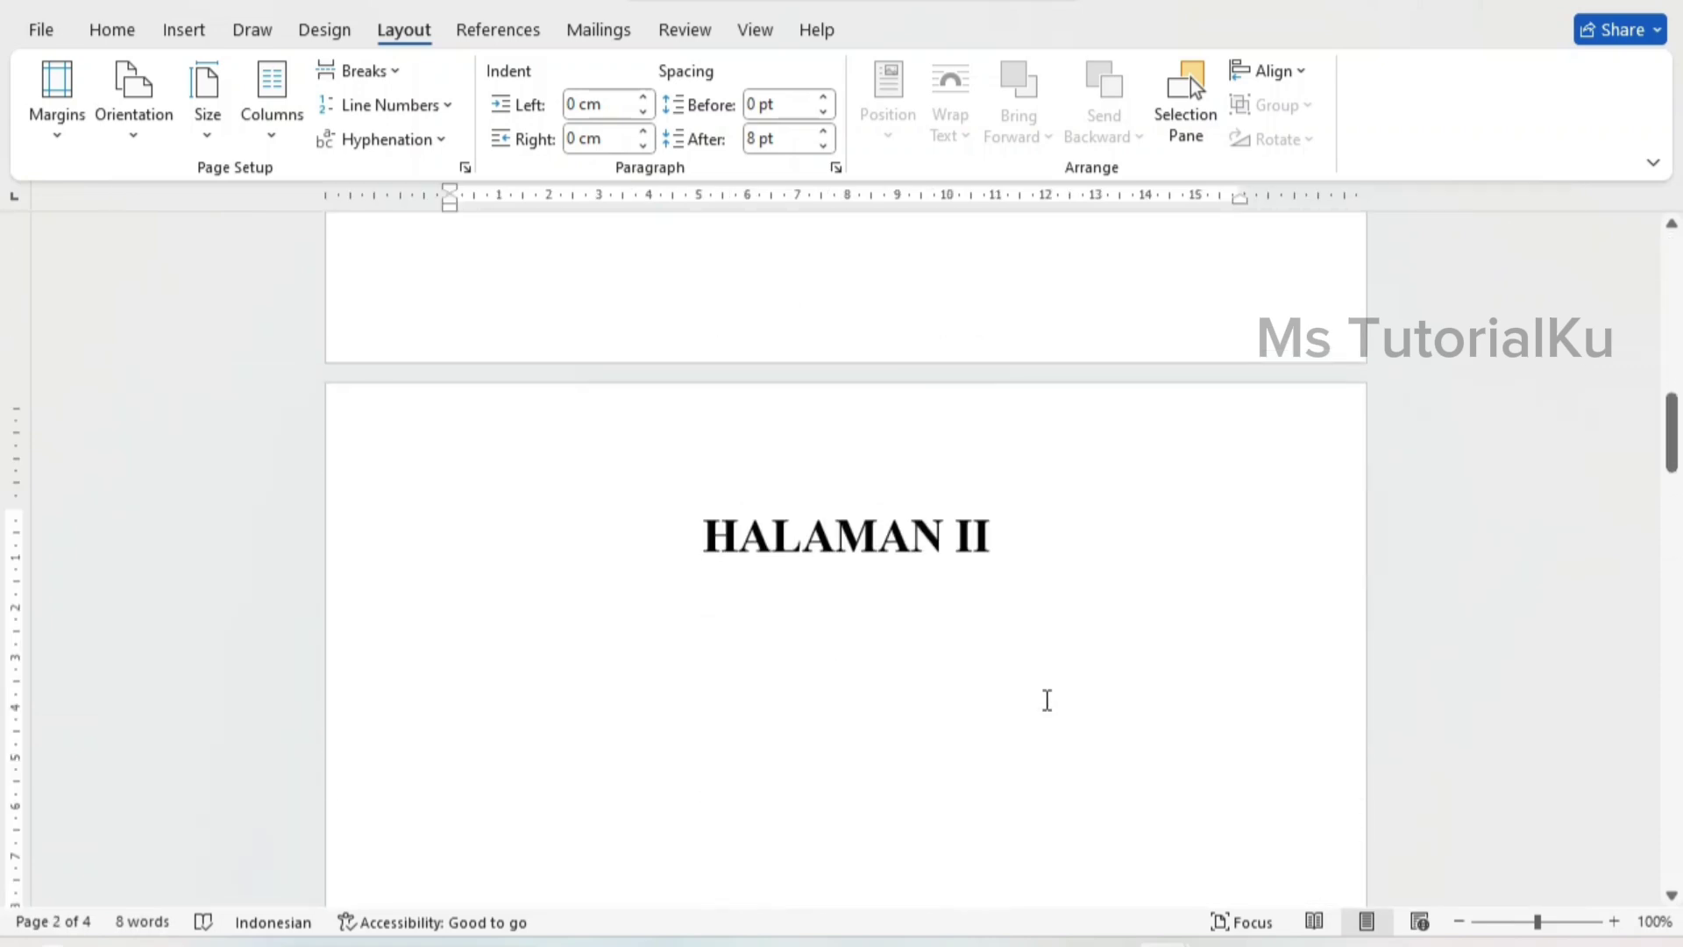
key("Page_Down")
key("Page_Down")
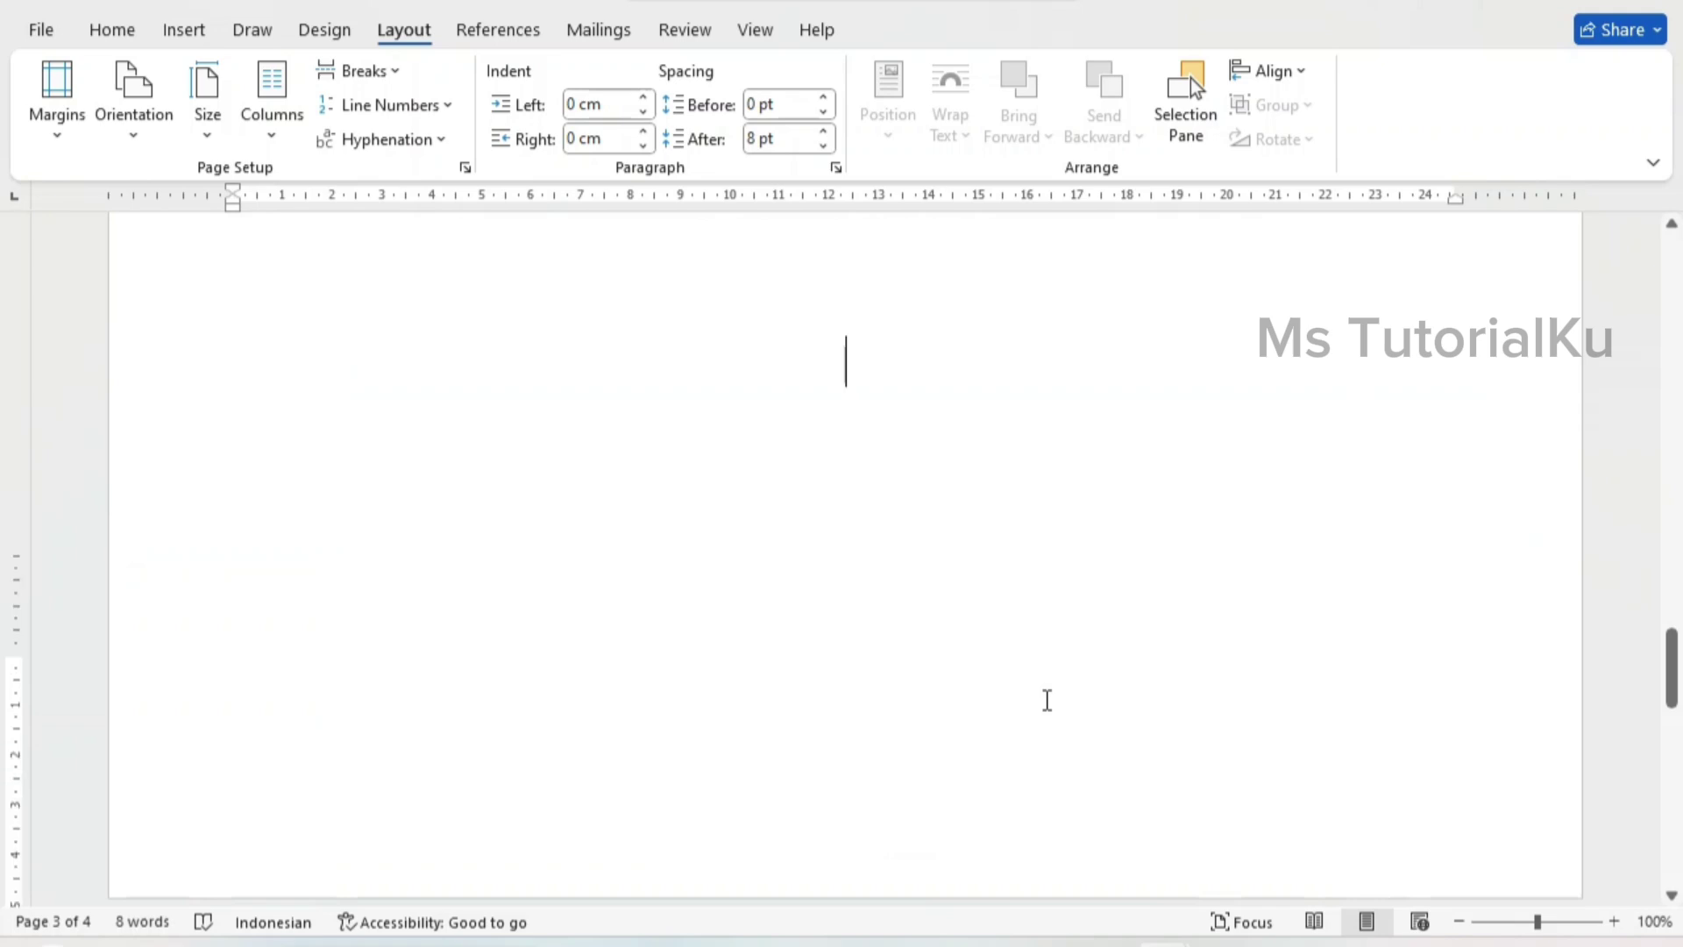
Set the orientation of the HALAMAN III page back to Portrait
key("Page_Up")
scroll(1048, 701, "down", 1)
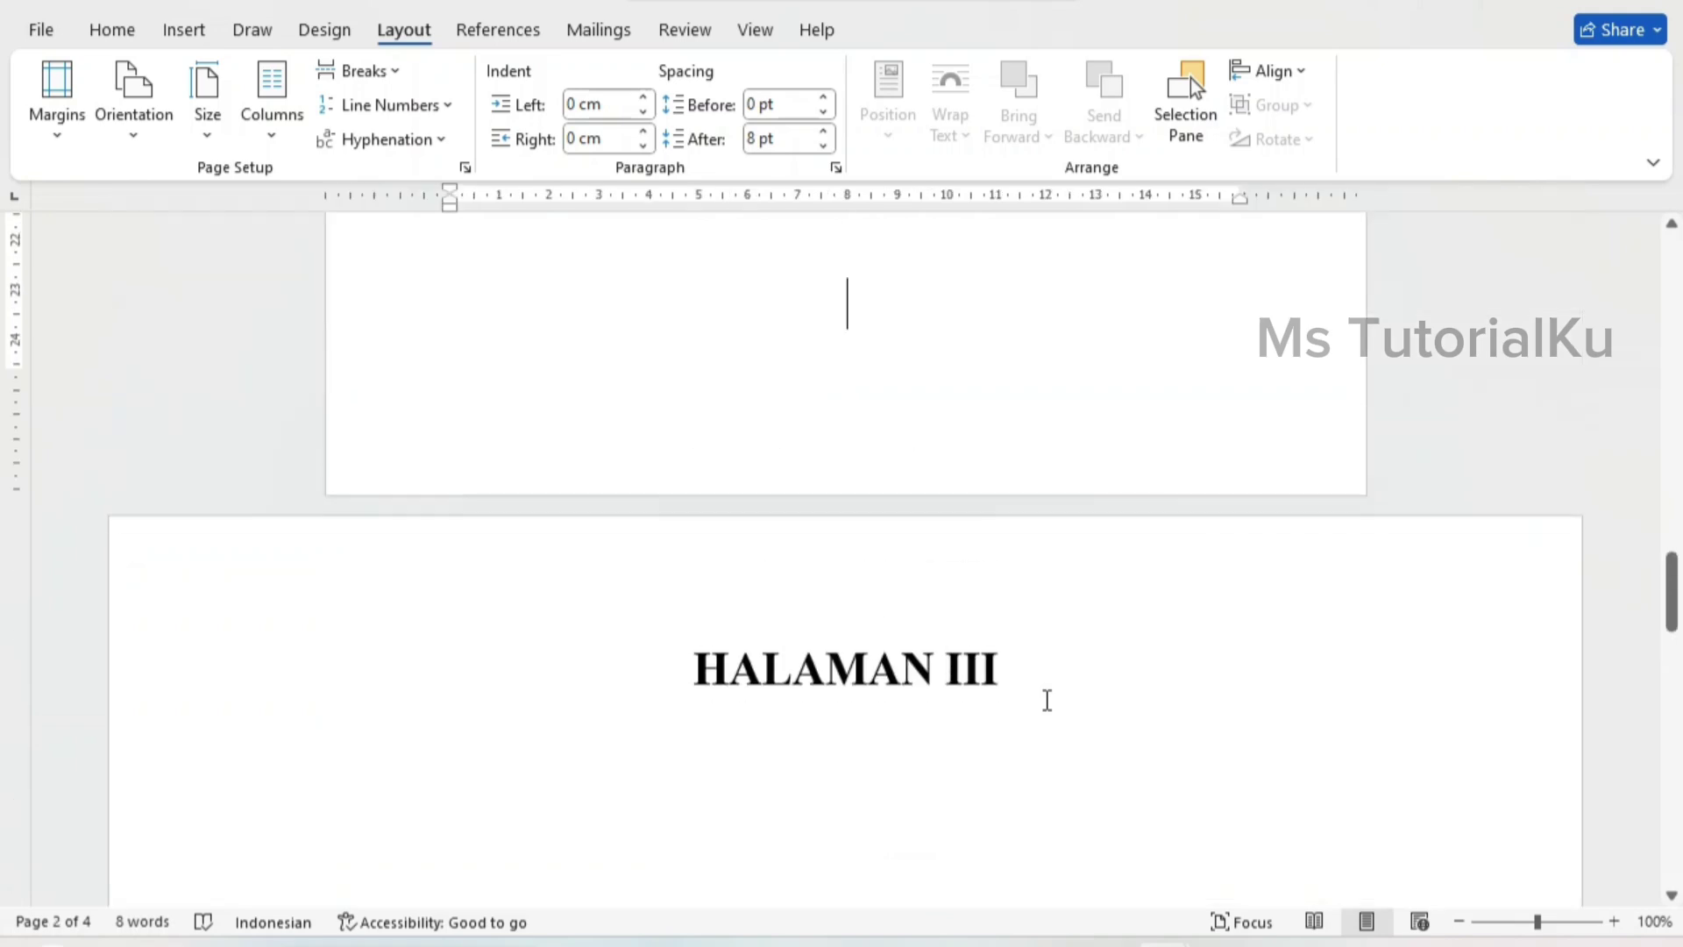
left_click(693, 669)
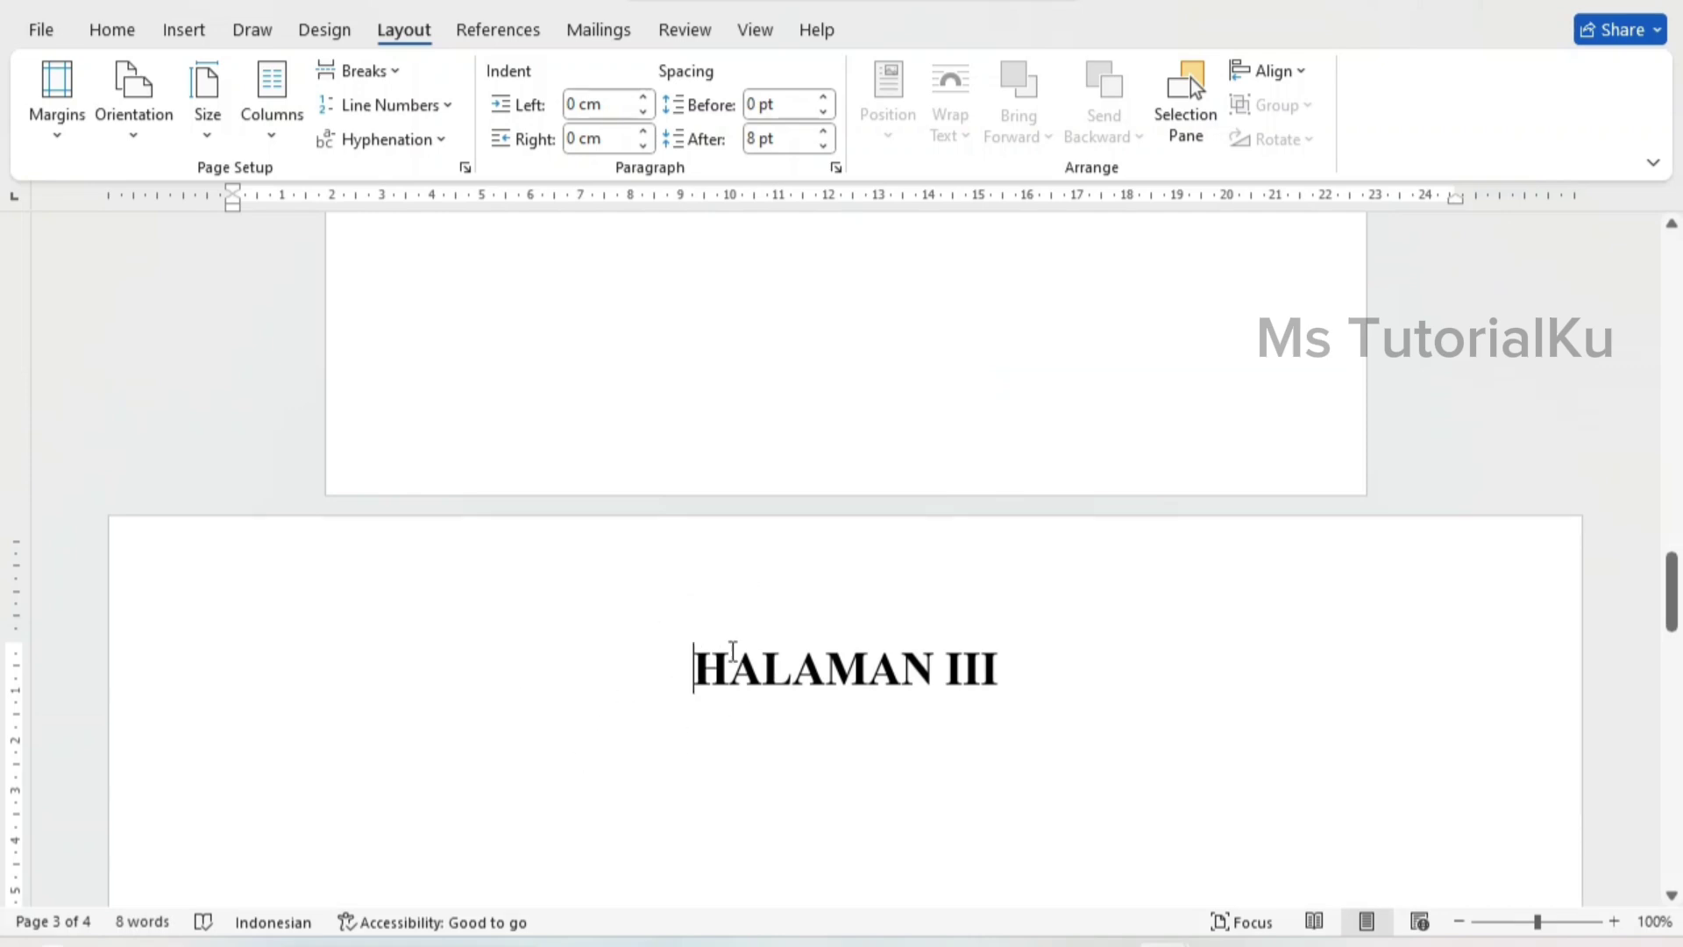
scroll(589, 509, "down", 1)
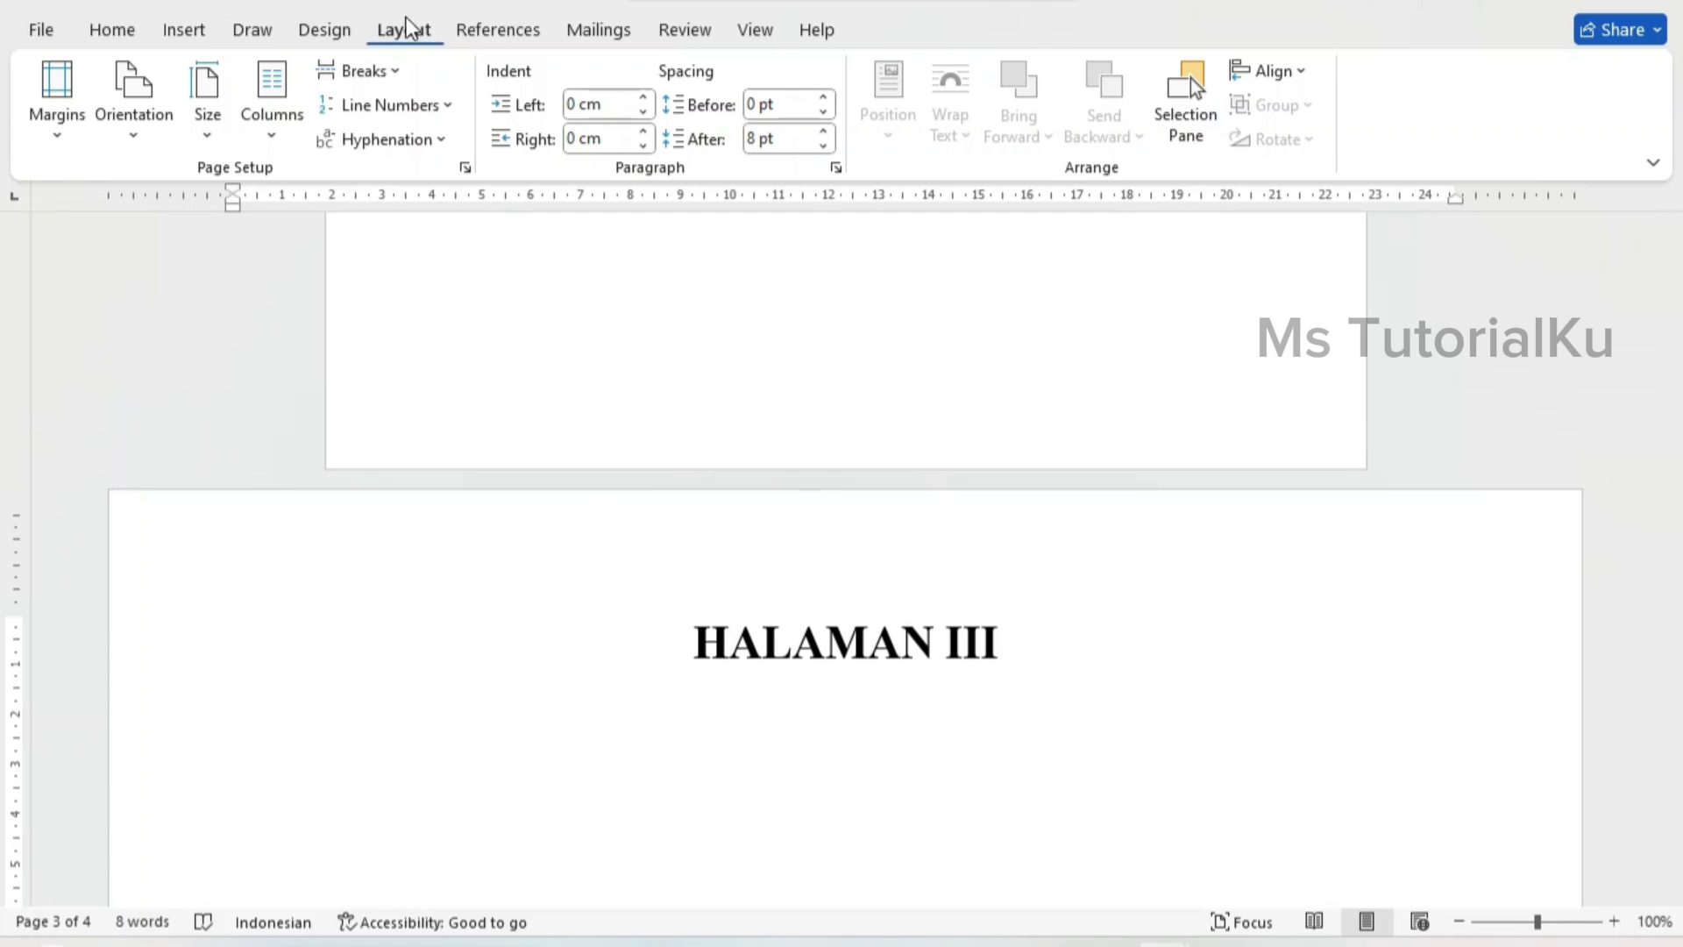
left_click(134, 136)
left_click(175, 195)
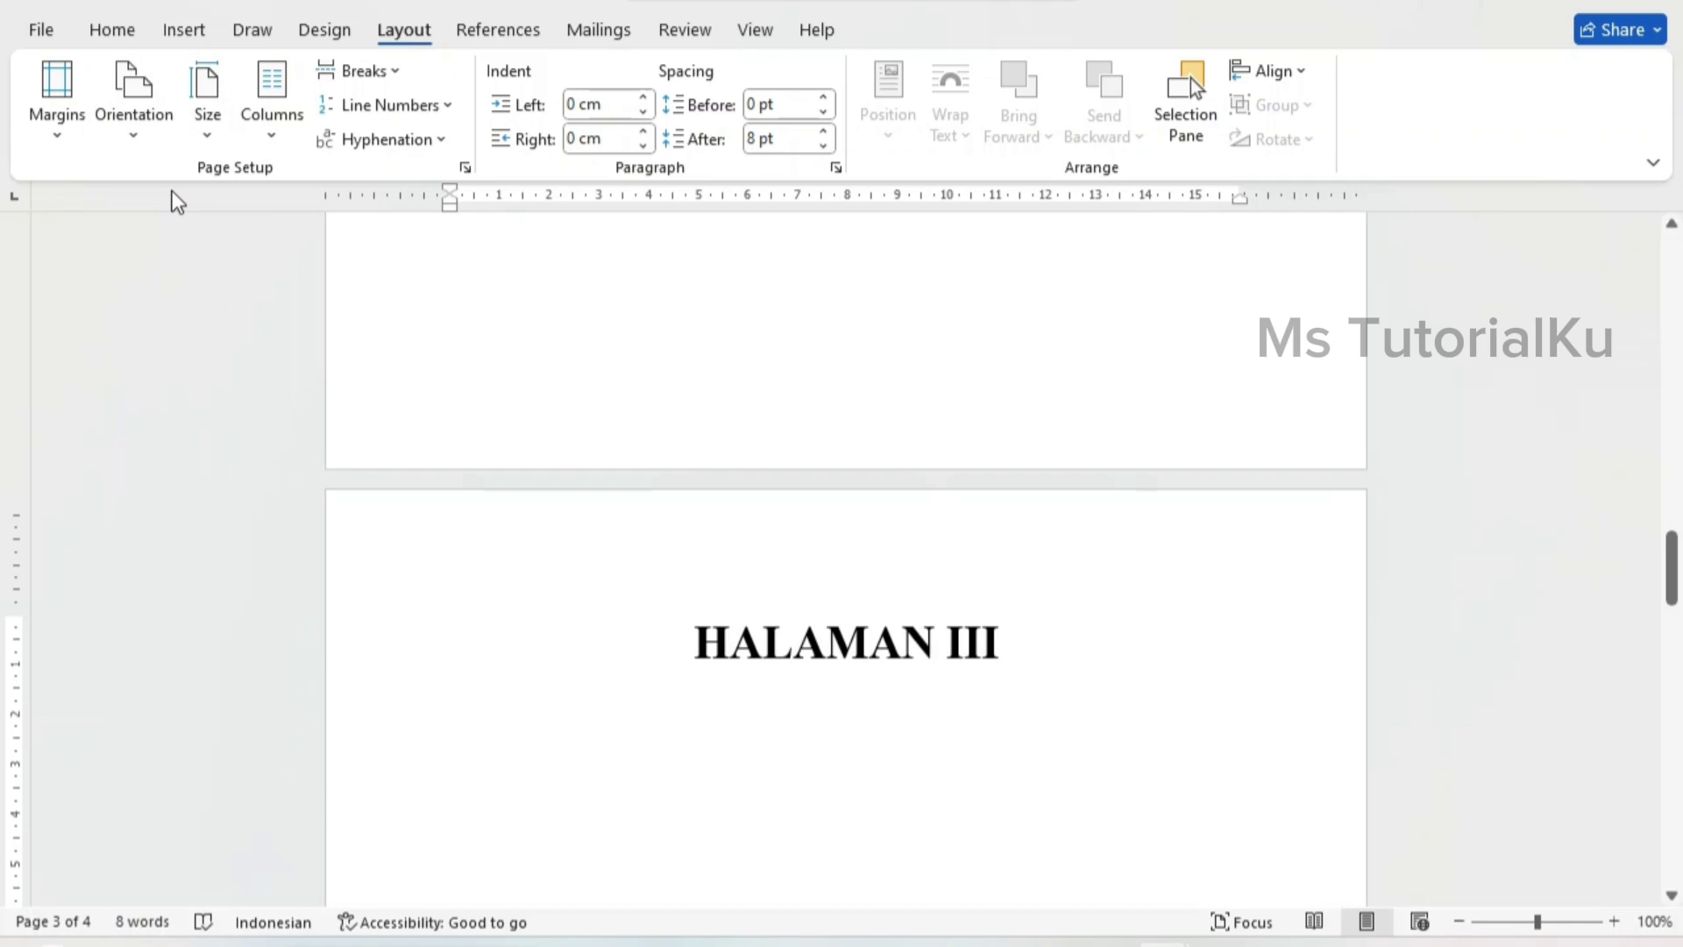
Check the orientation of every page in the document from HALAMAN I to HALAMAN IV
key("Page_Down")
key("Page_Down")
key("Page_Down")
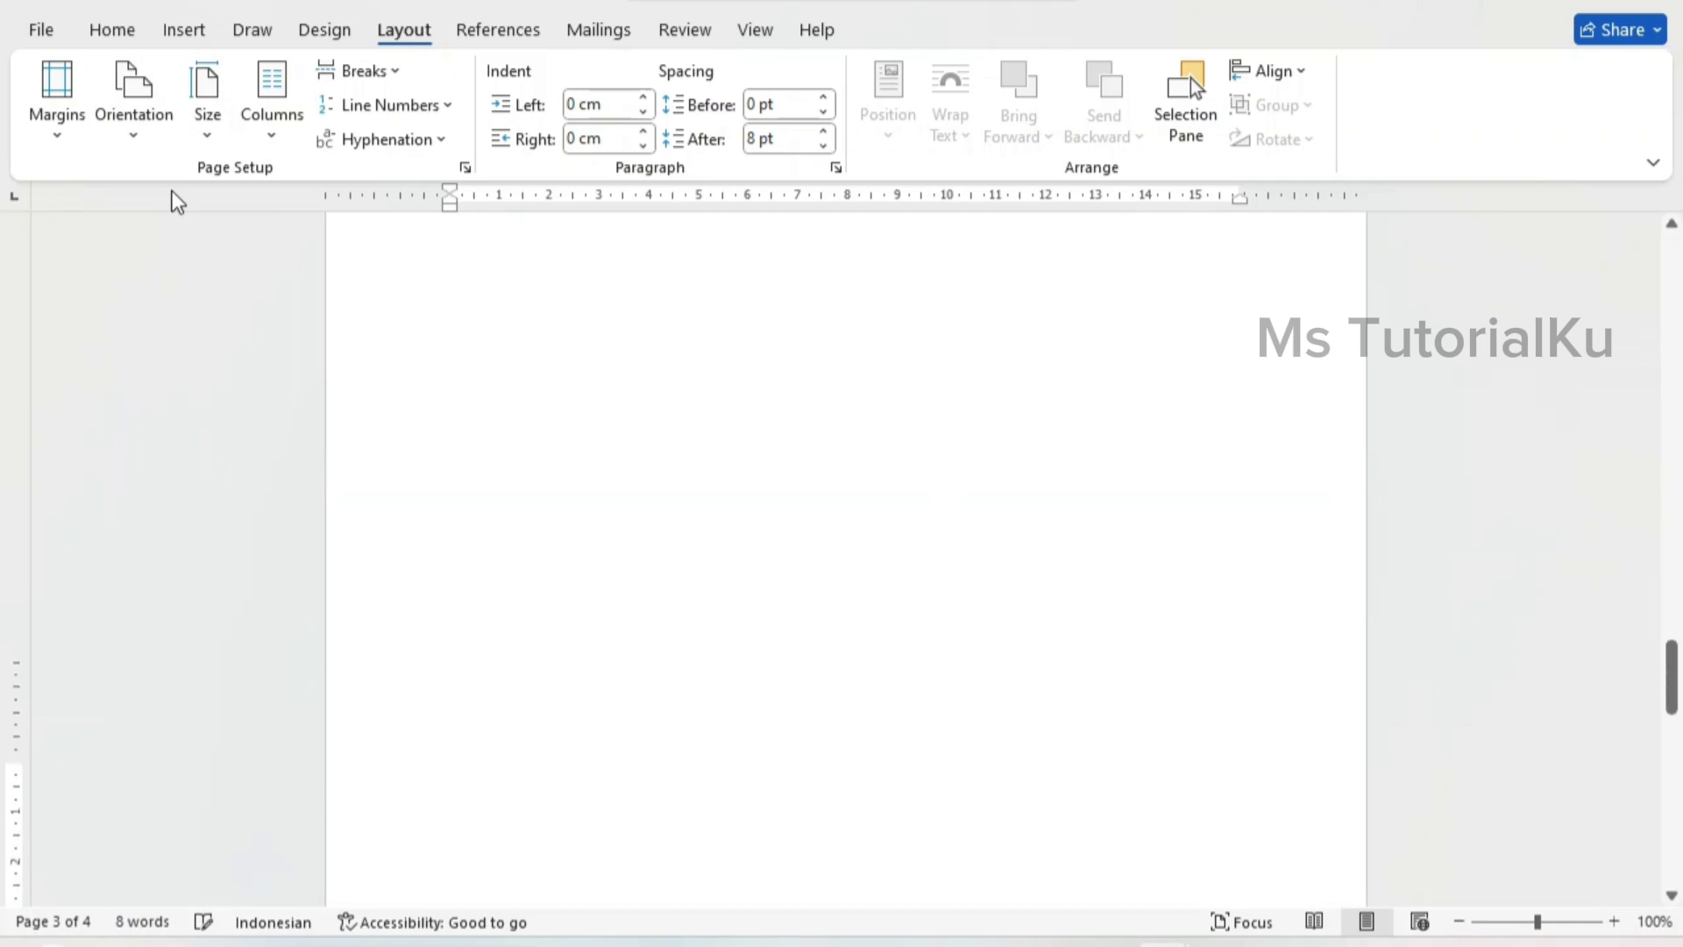
key("Page_Down")
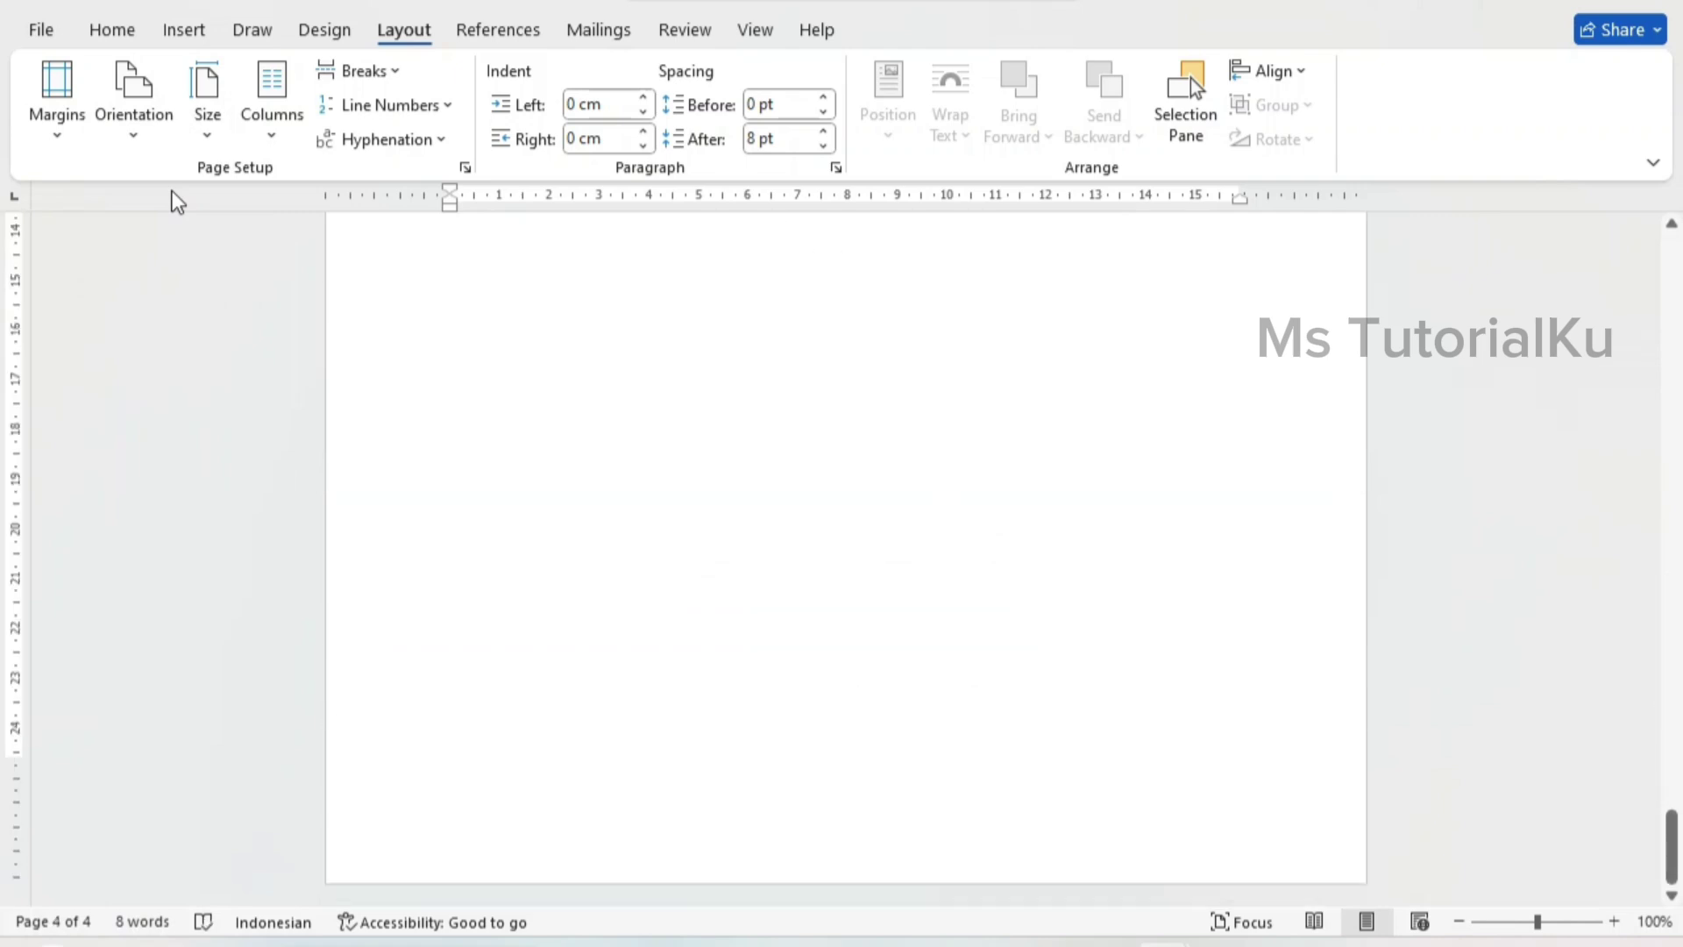
key("Page_Up")
key("Page_Up")
key("Page_Up")
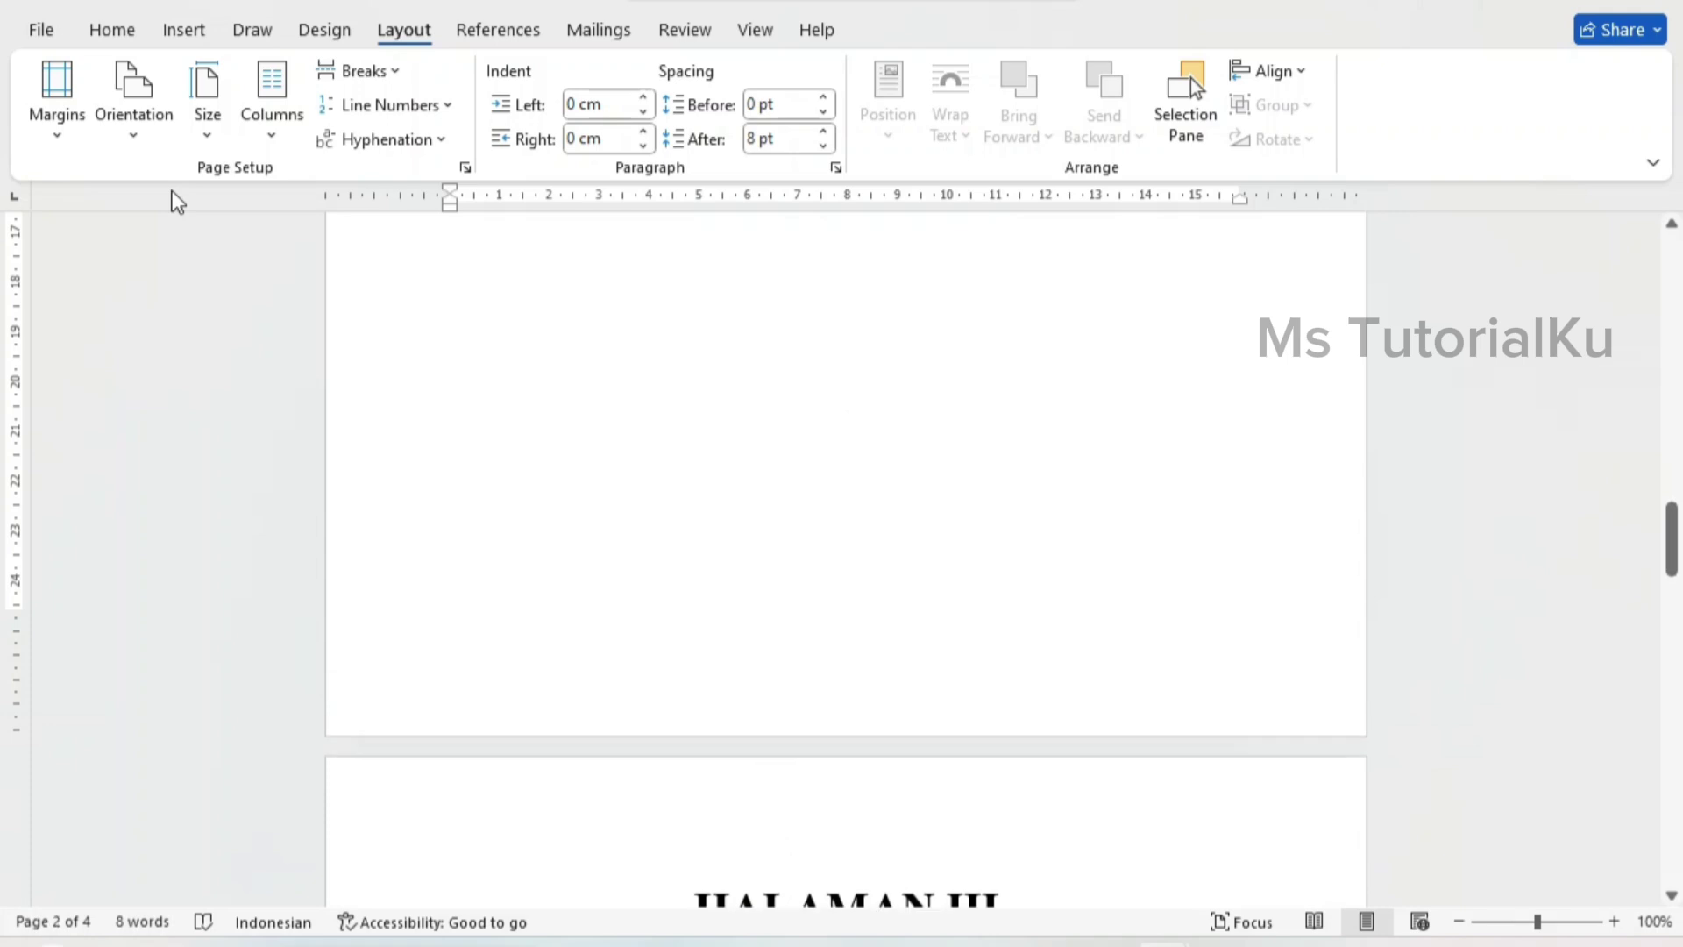
scroll(846, 559, "down", 4)
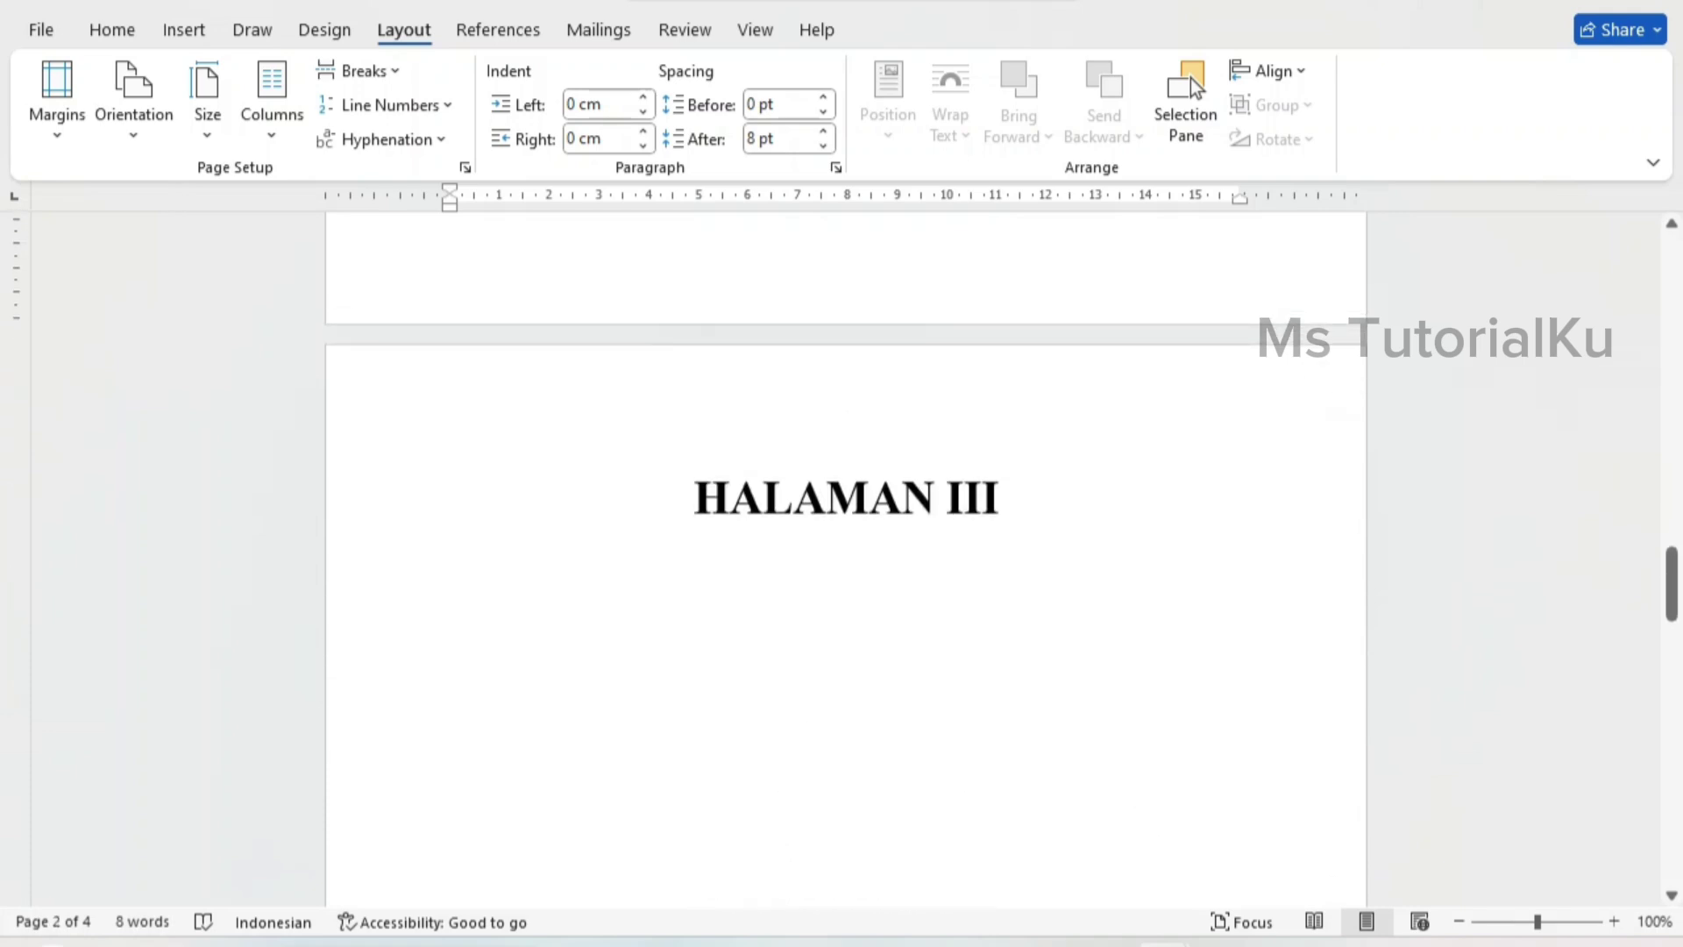
key("Page_Up")
key("Page_Up")
key("Page_Up")
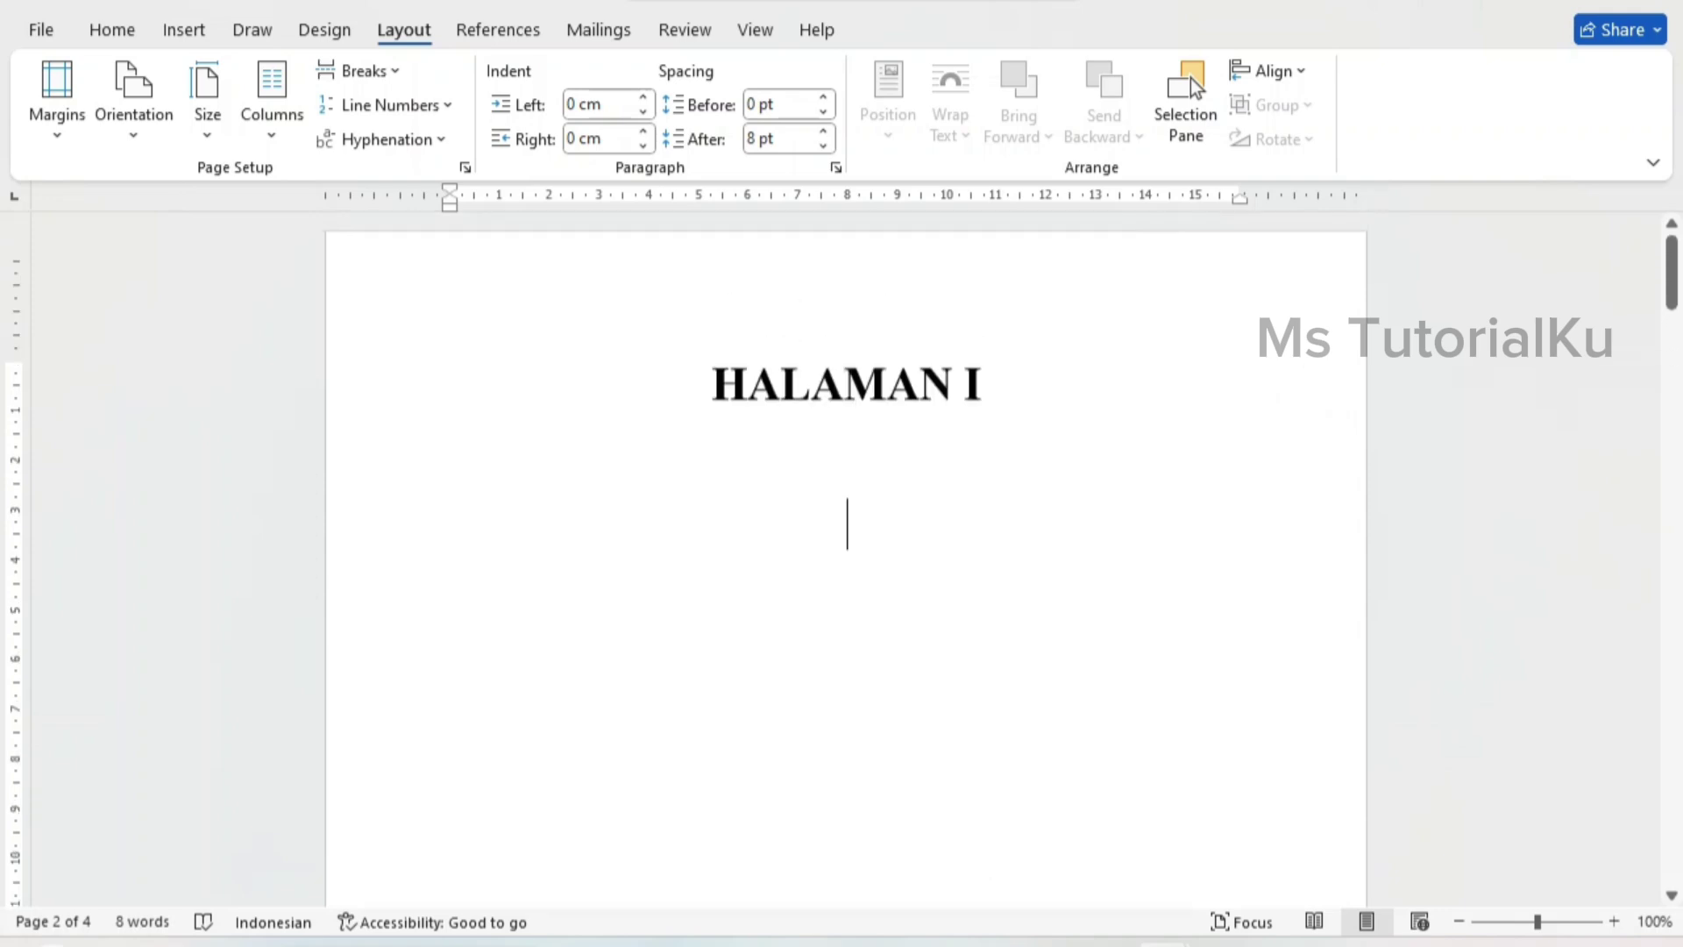
key("Page_Down")
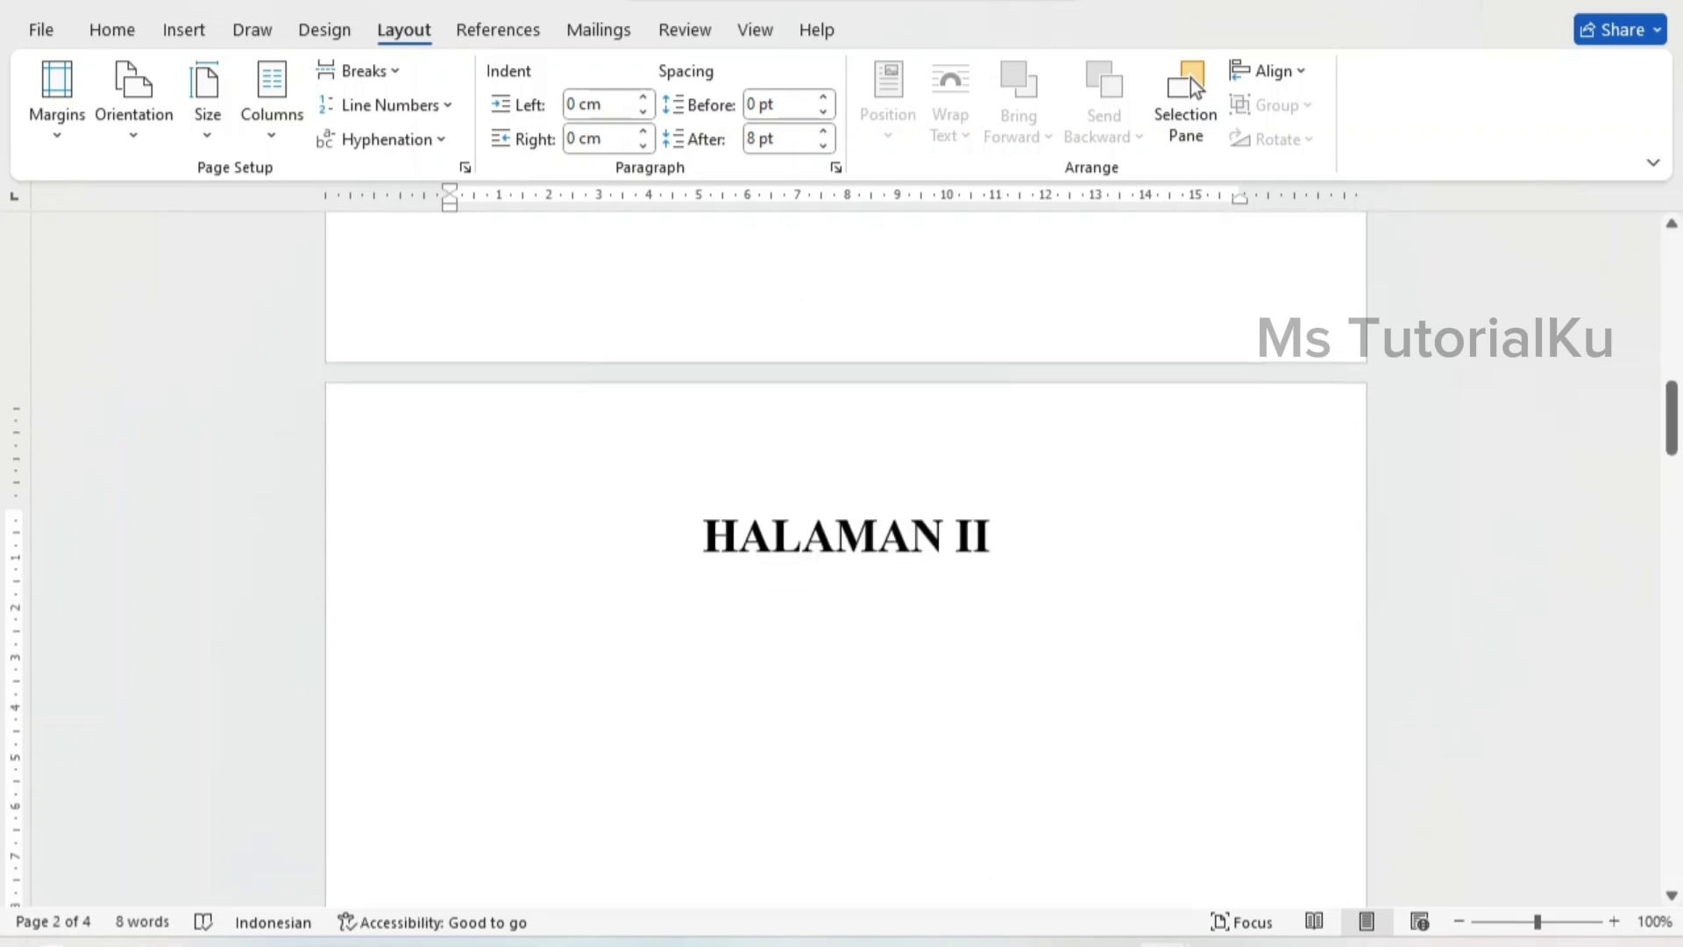
key("Page_Down")
key("Page_Down")
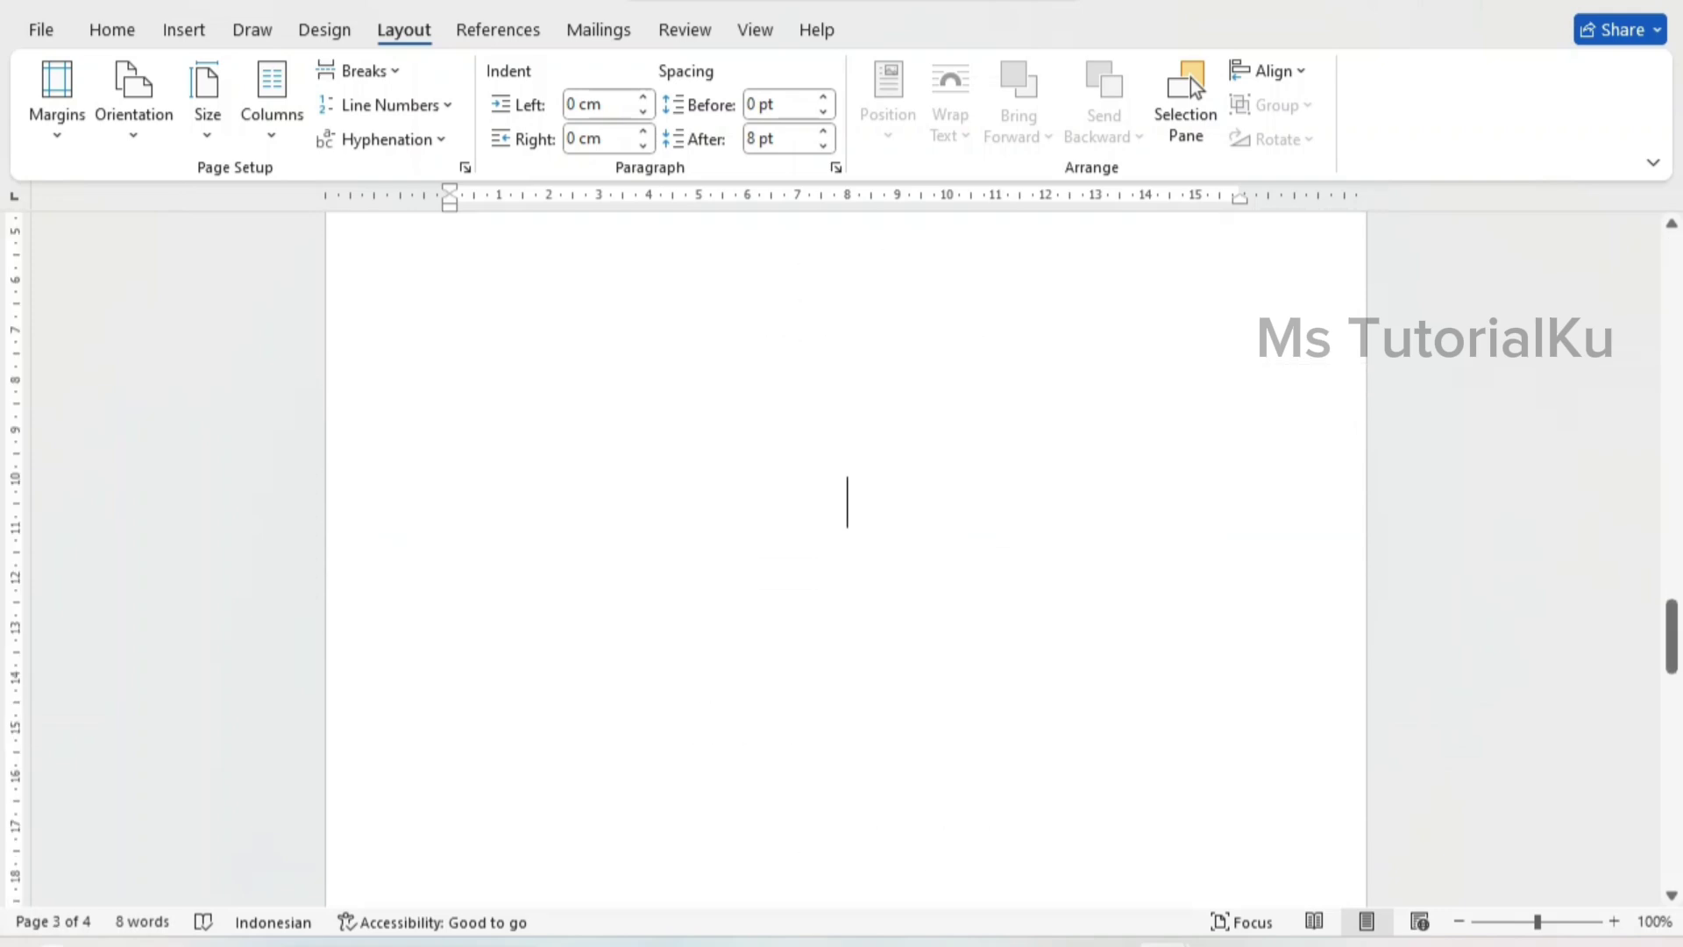
key("Page_Up")
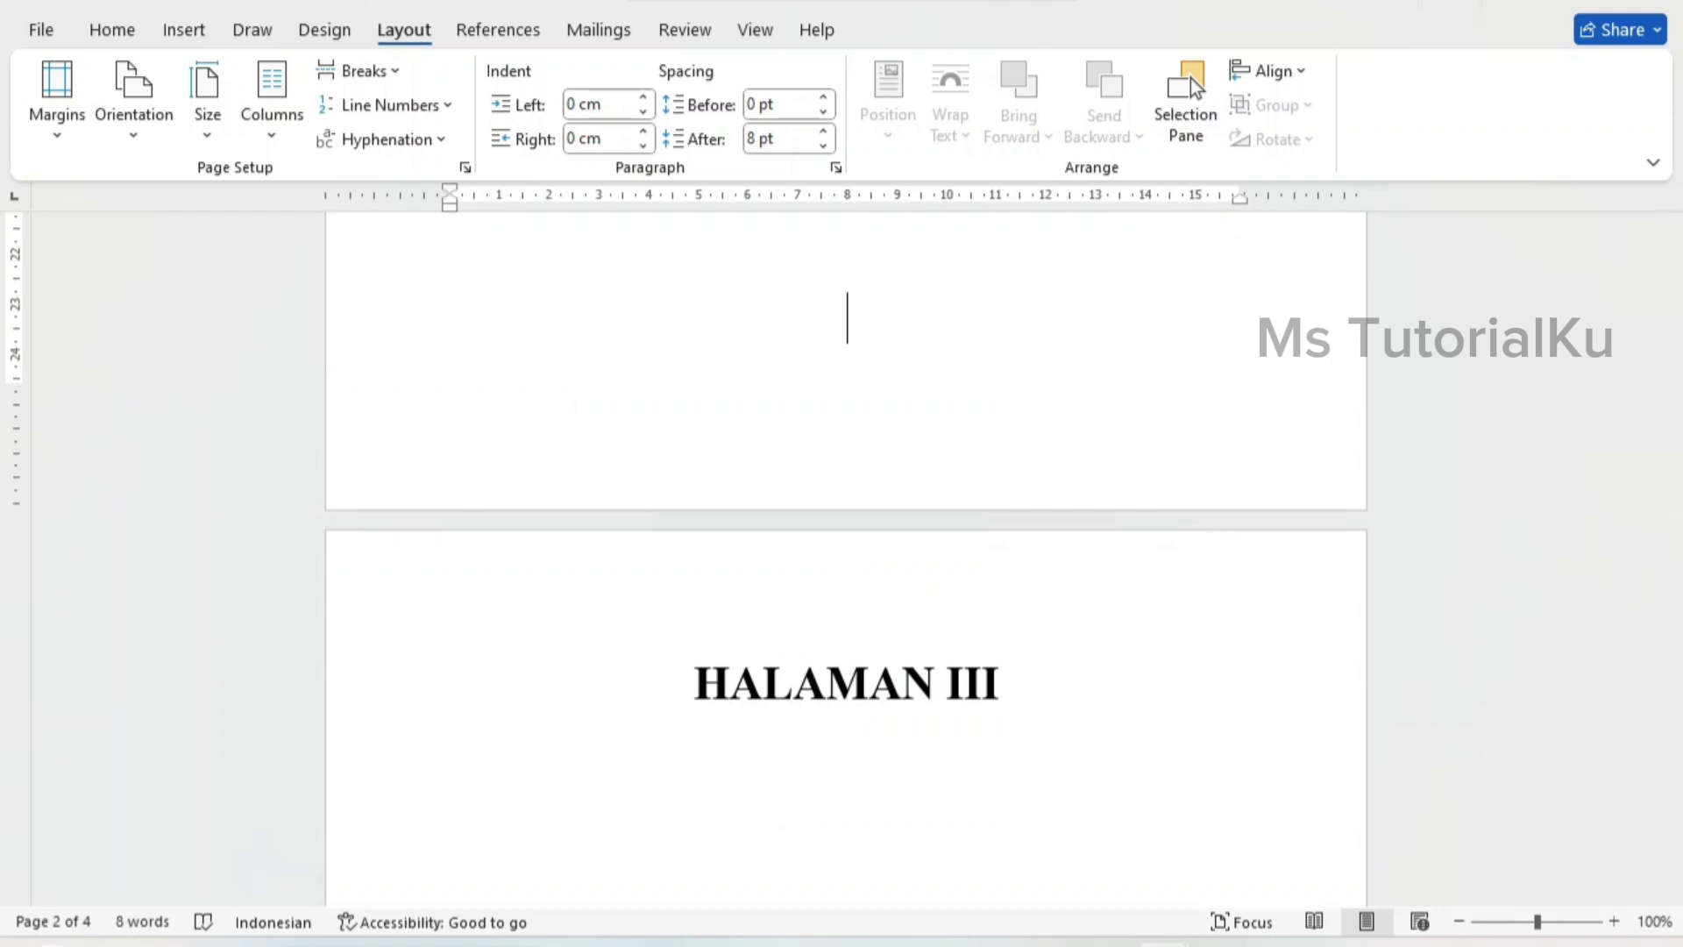
scroll(846, 544, "down", 20)
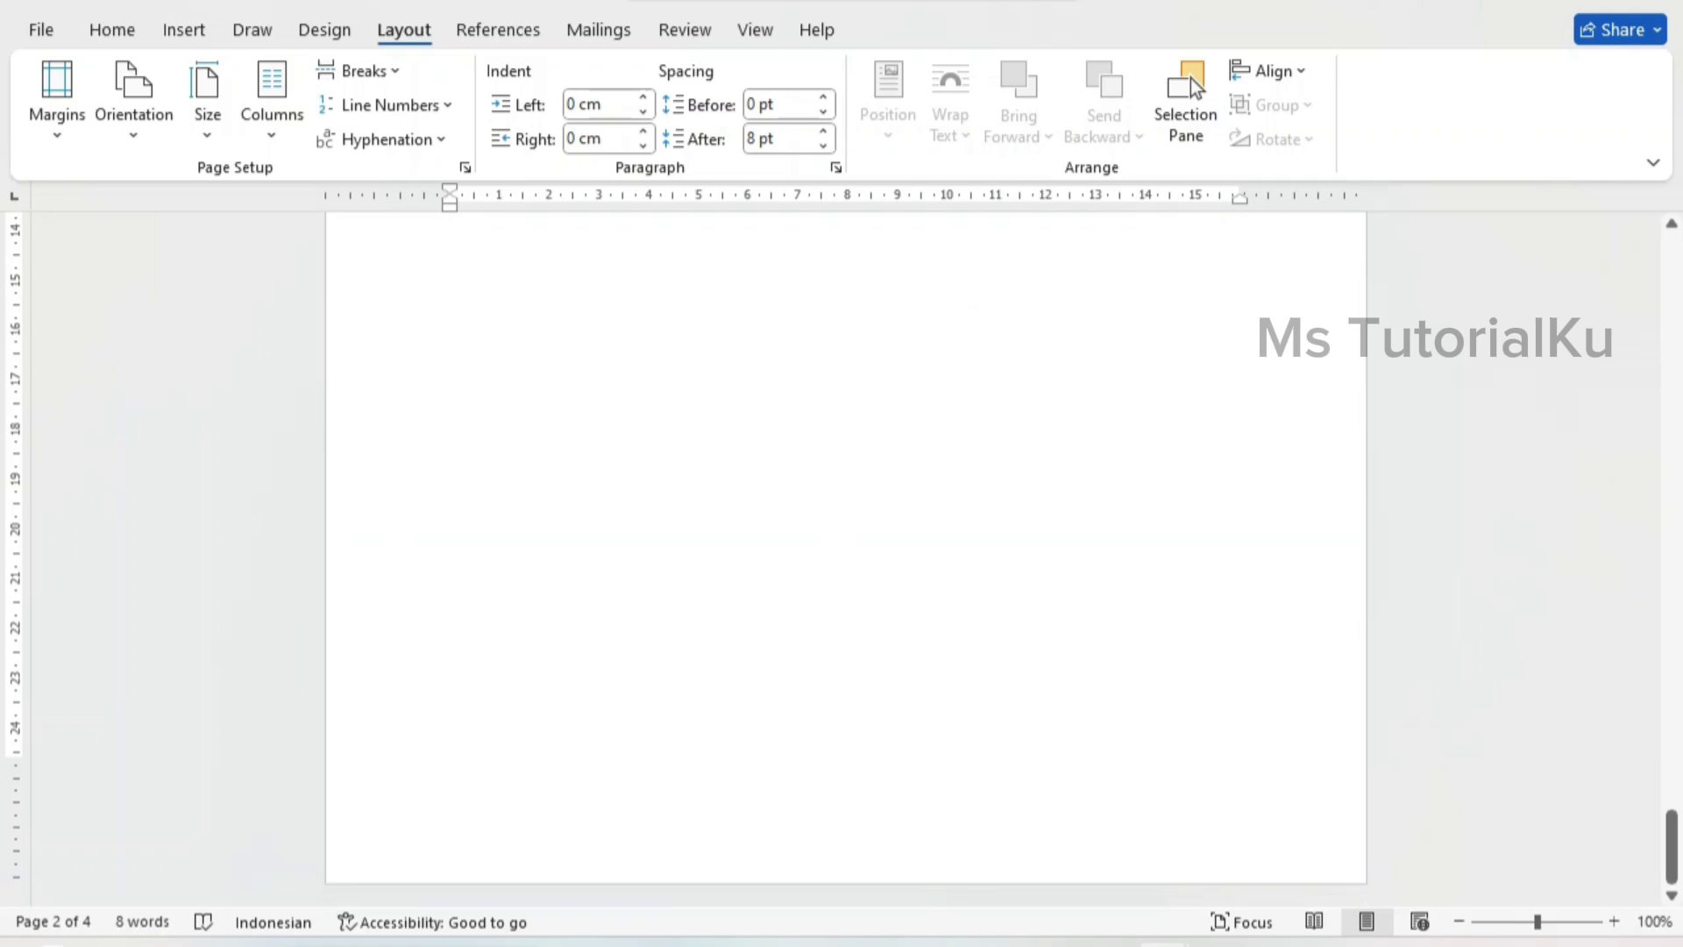
key("Page_Up")
key("Page_Up")
key("Page_Up")
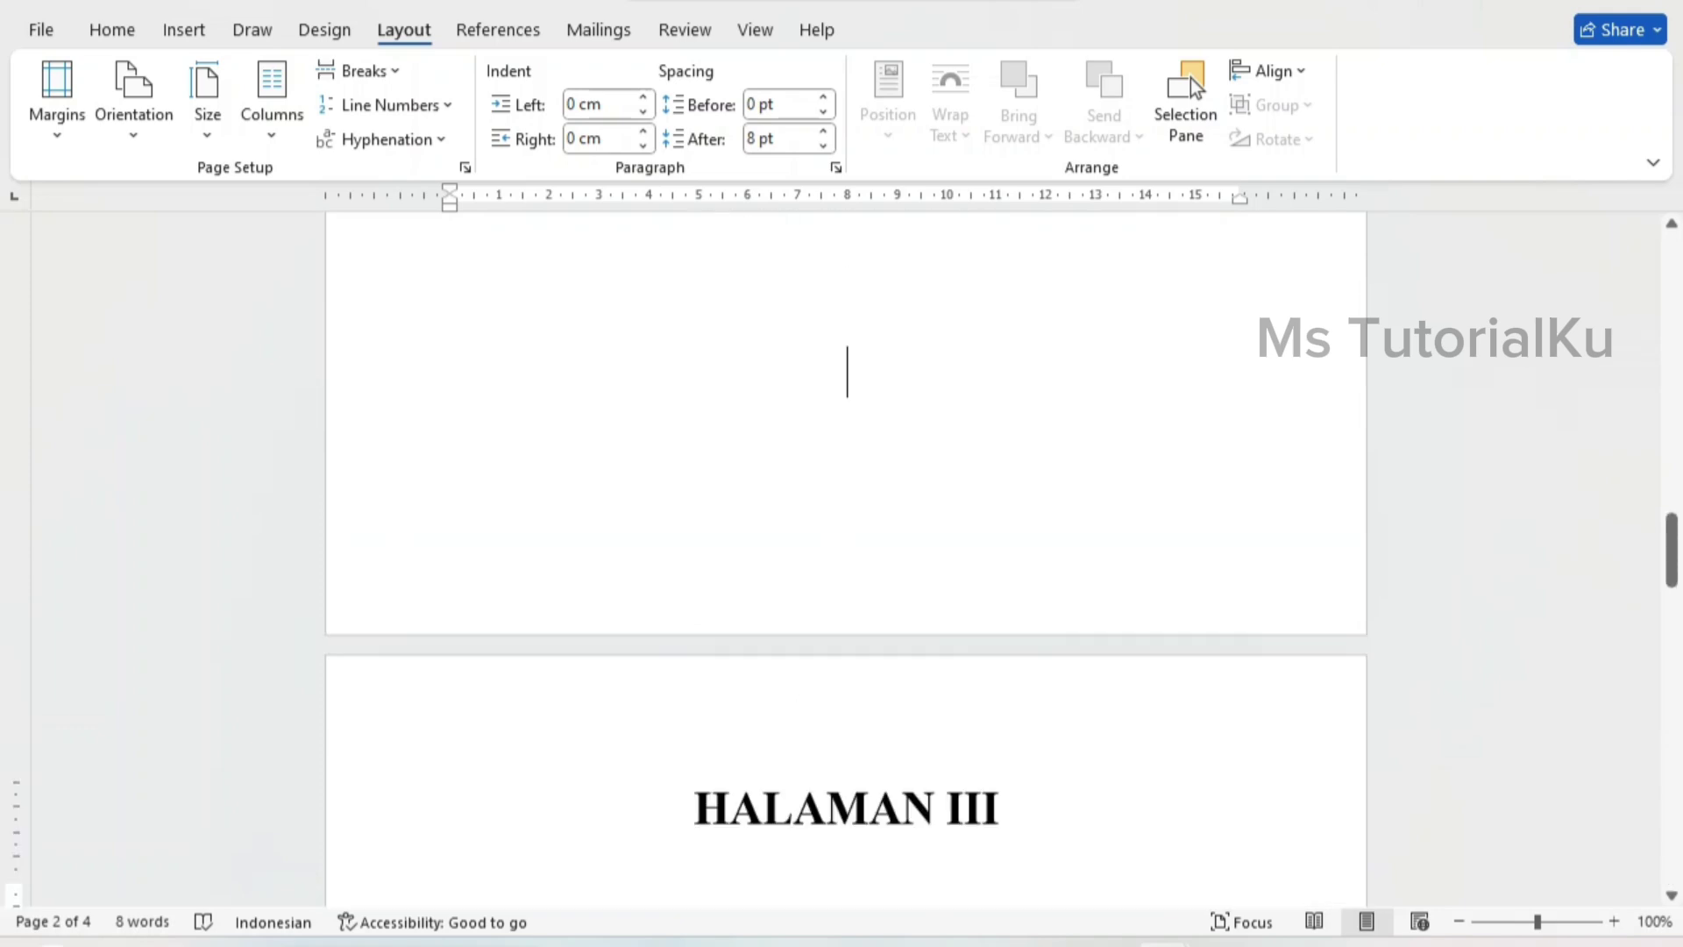